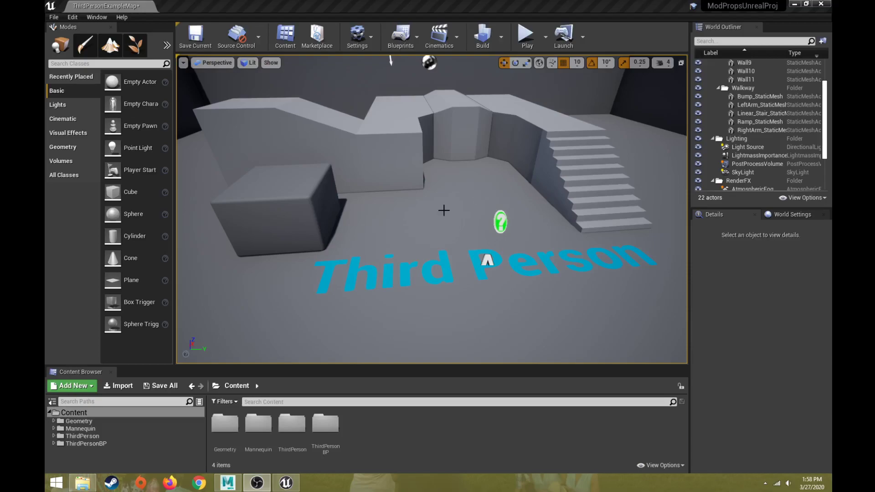
# Play-test the third-person level, running the character around the arena, jumping and climbing the stairs, and end the session.
pyautogui.moveTo(511, 172); pyautogui.dragTo(452, 198, button='right')
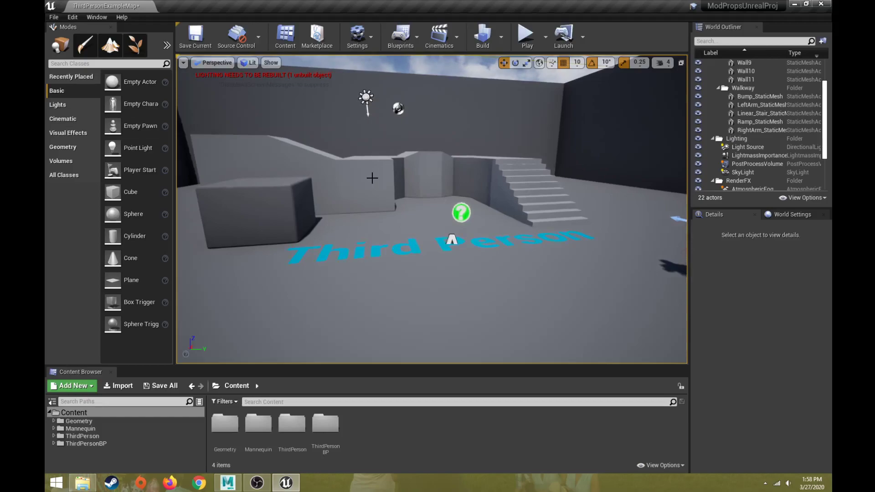
pyautogui.click(526, 36)
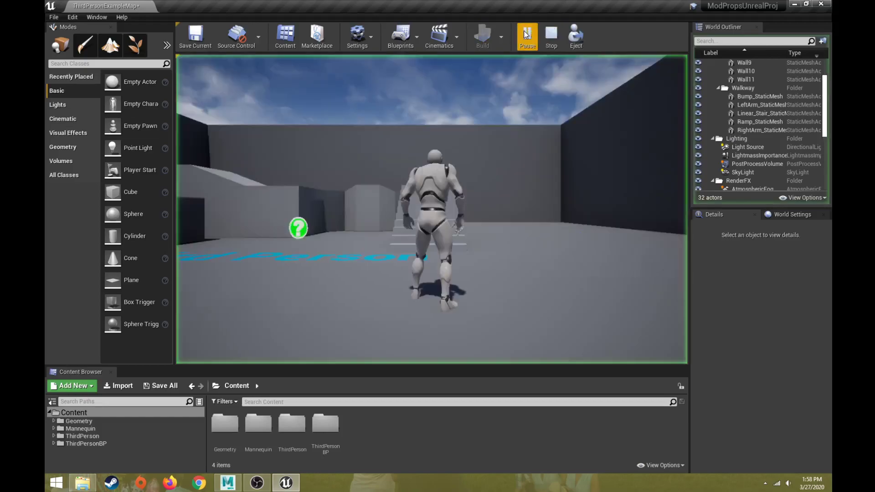
pyautogui.click(514, 174)
pyautogui.press('w')
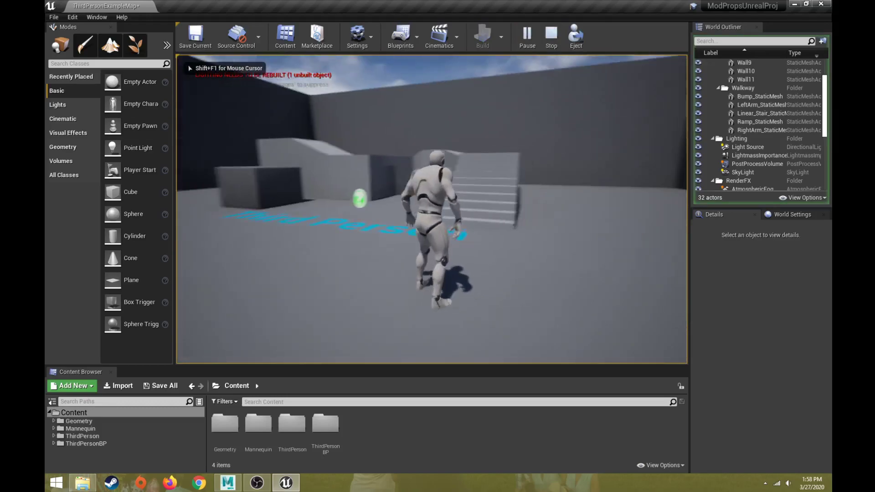
pyautogui.press('w')
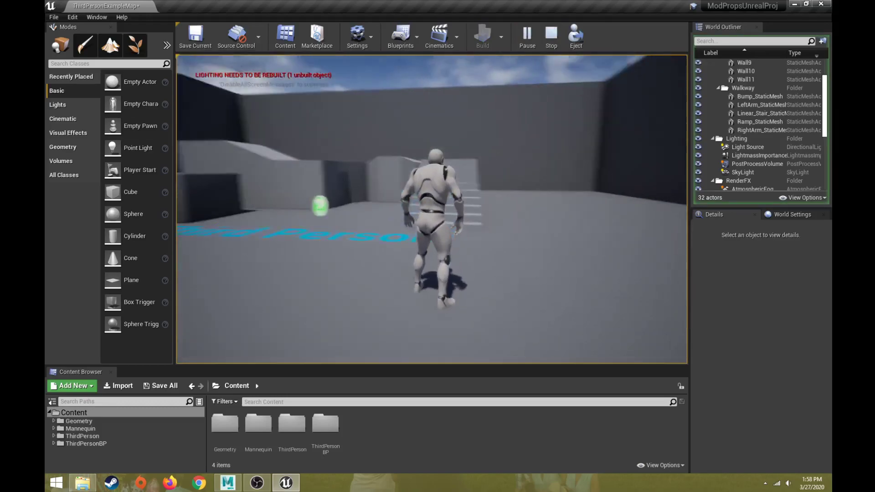
pyautogui.press('w')
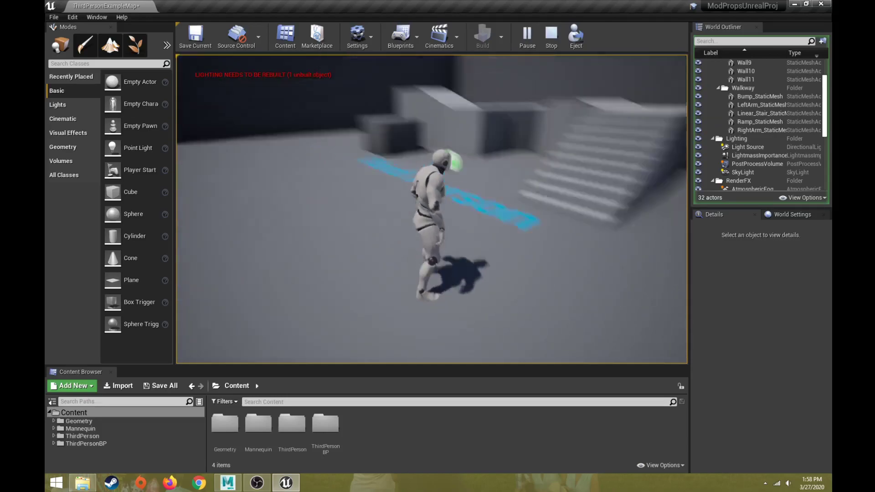
pyautogui.press('w')
pyautogui.press('w')
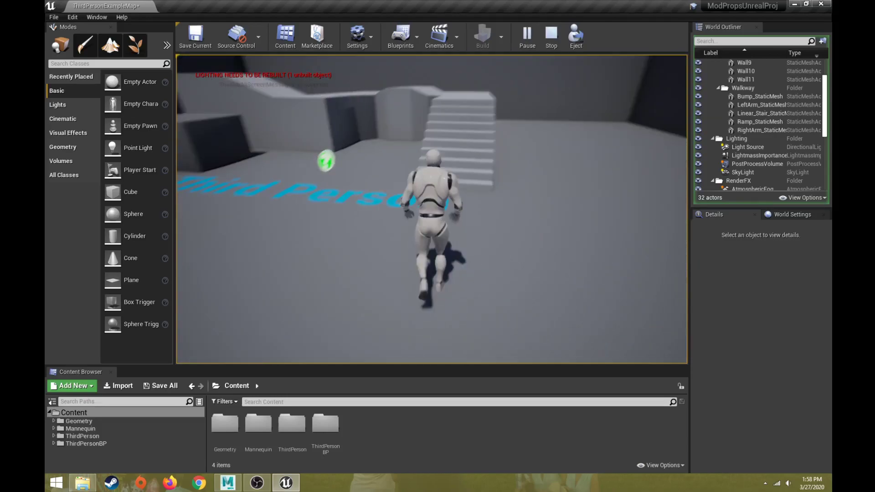
pyautogui.press('w')
pyautogui.press('d')
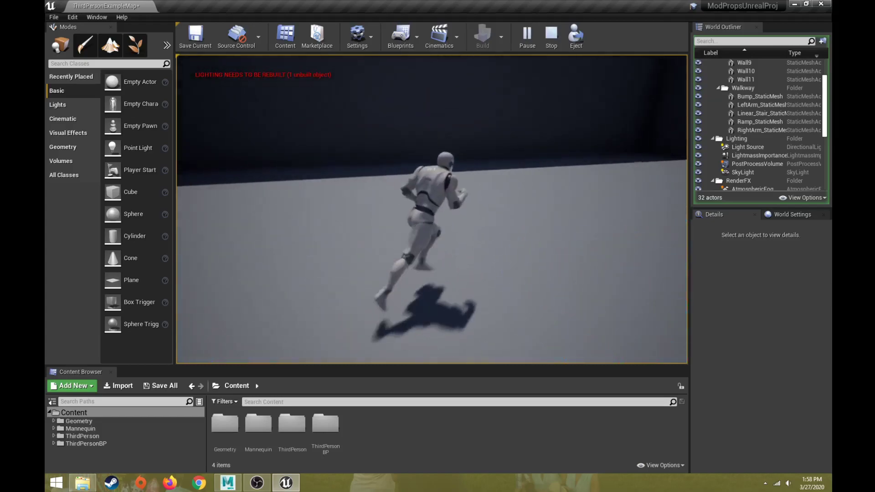
pyautogui.press('d')
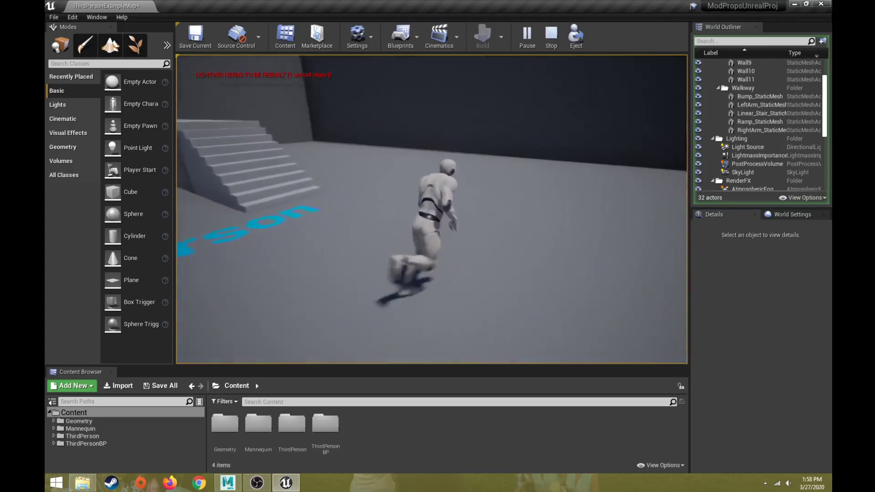
pyautogui.press('w')
pyautogui.press('w')
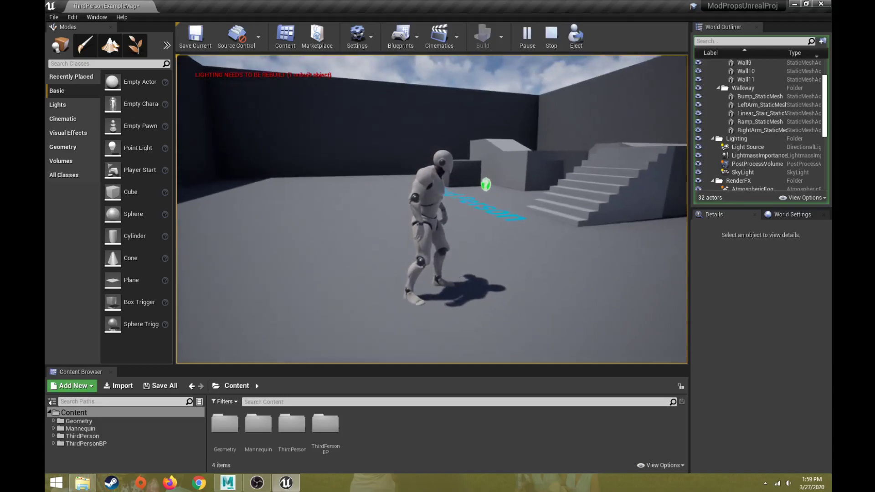
pyautogui.press('w')
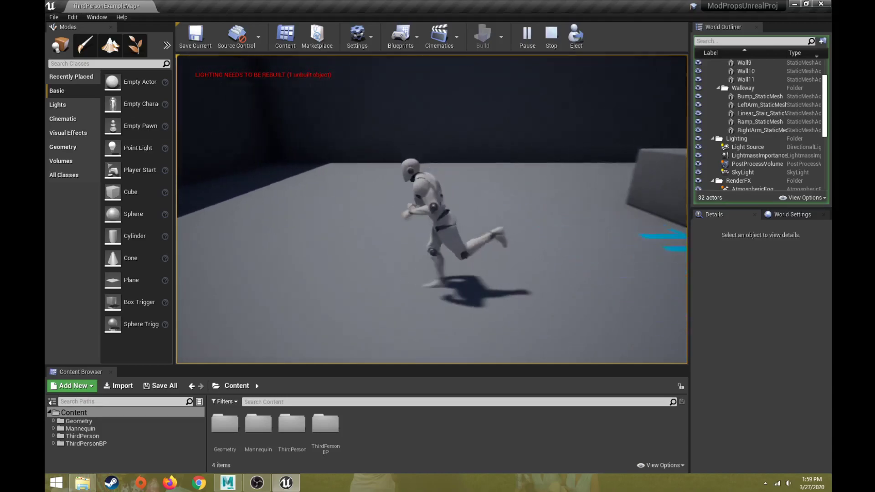
pyautogui.press('s')
pyautogui.press('w')
pyautogui.press('space')
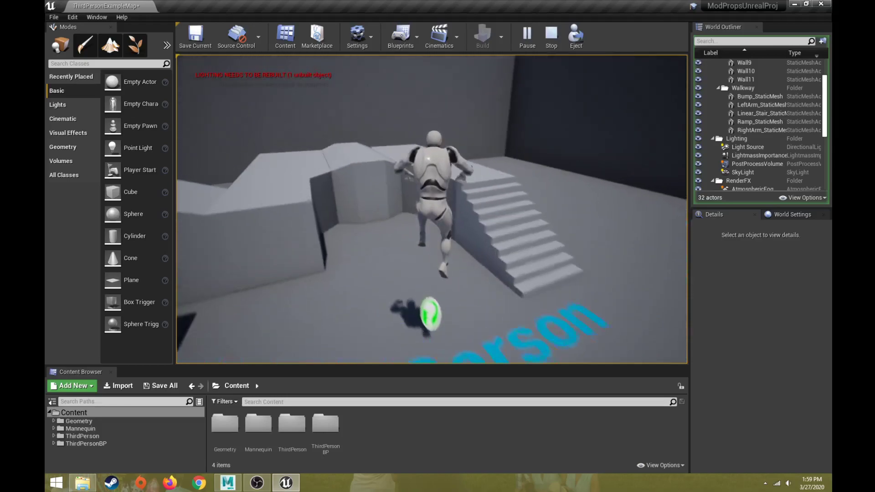
pyautogui.press('w')
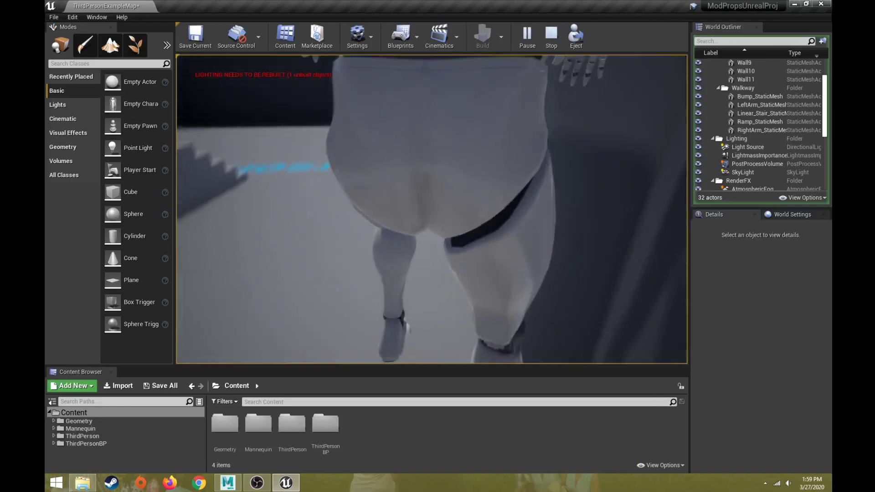
pyautogui.press('w')
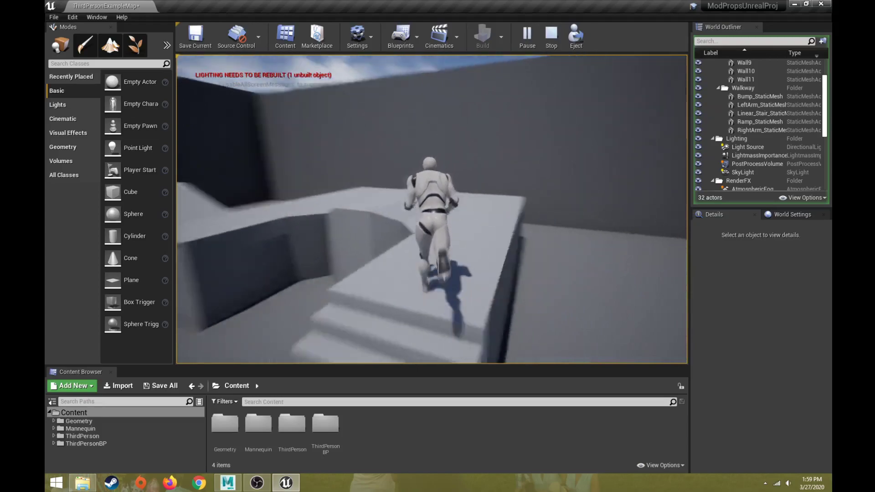
pyautogui.press('w')
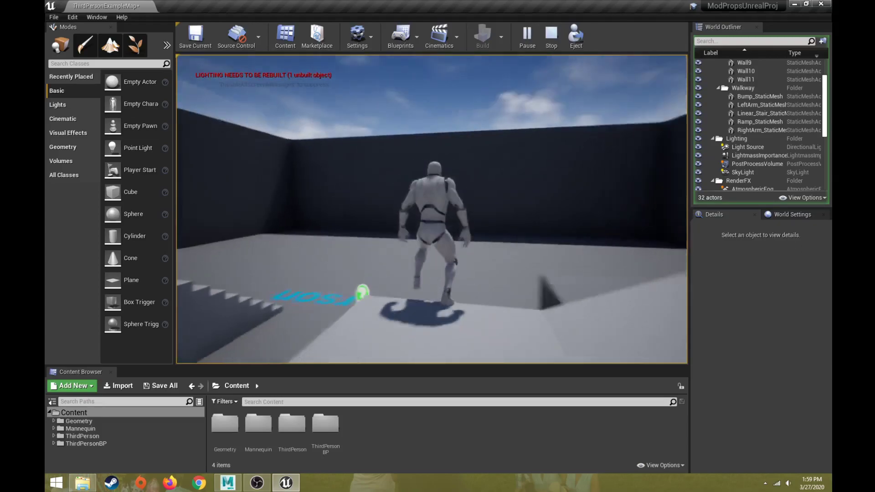
pyautogui.press('w')
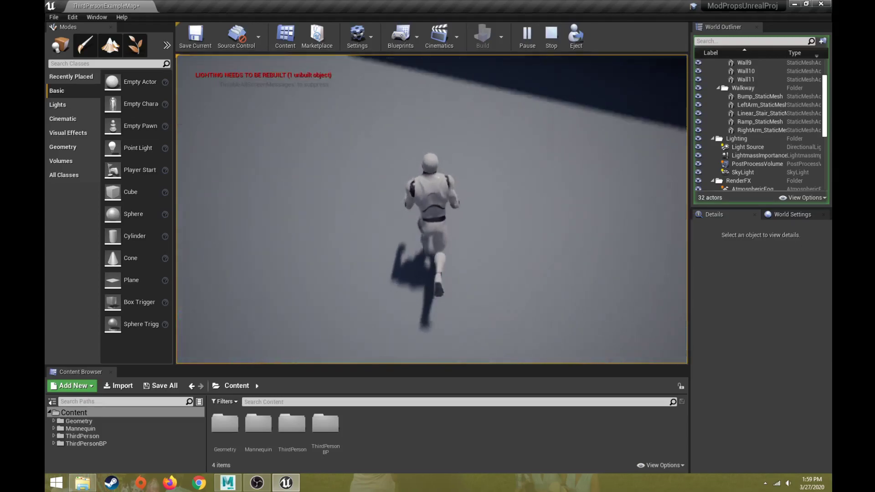
pyautogui.press('w')
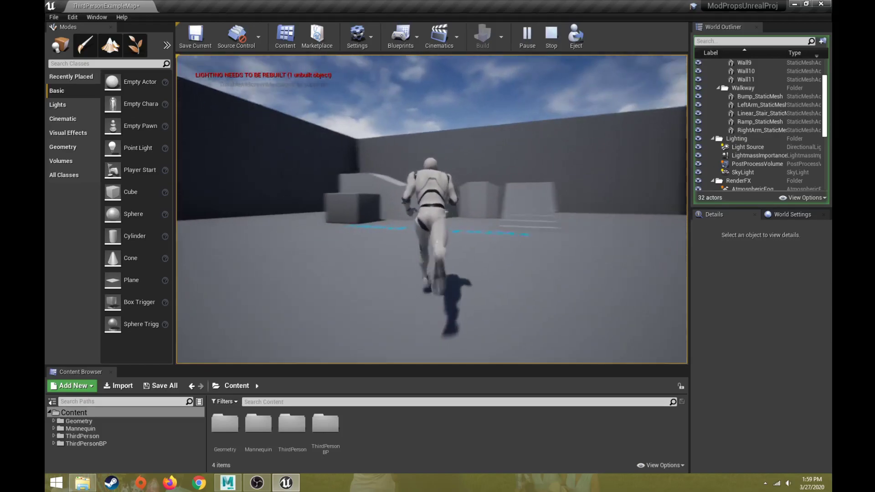
pyautogui.press('w')
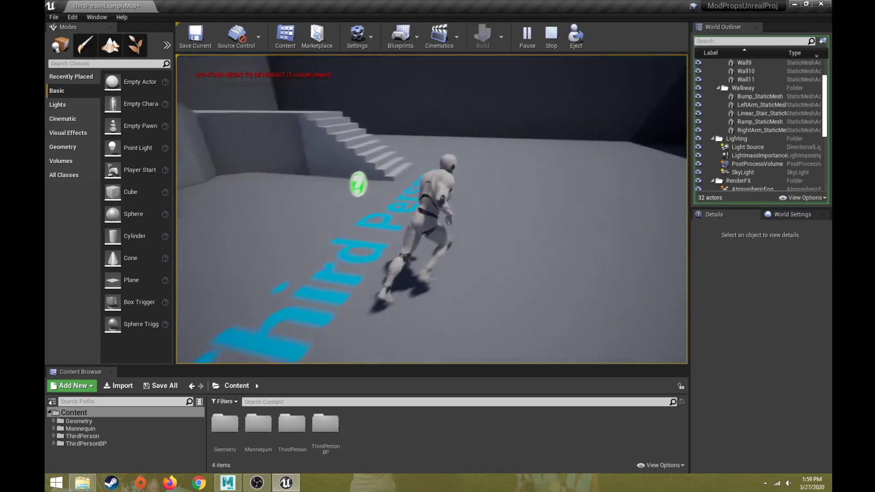
pyautogui.press('w')
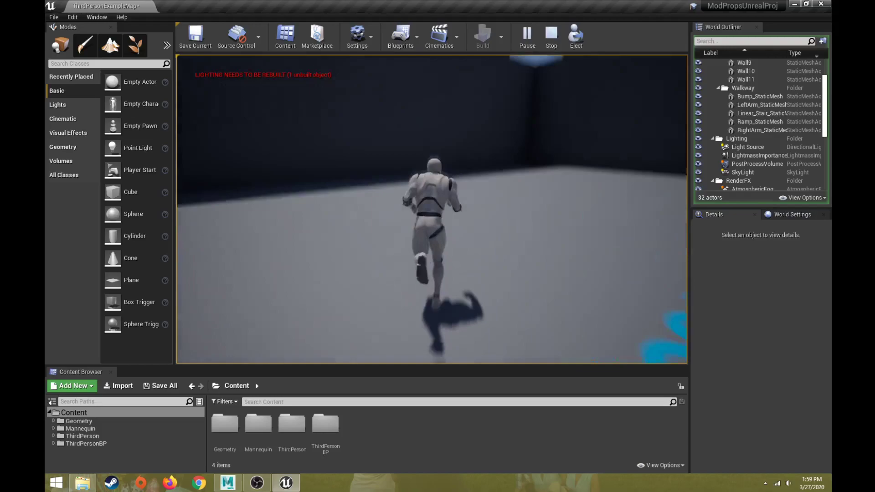
pyautogui.press('w')
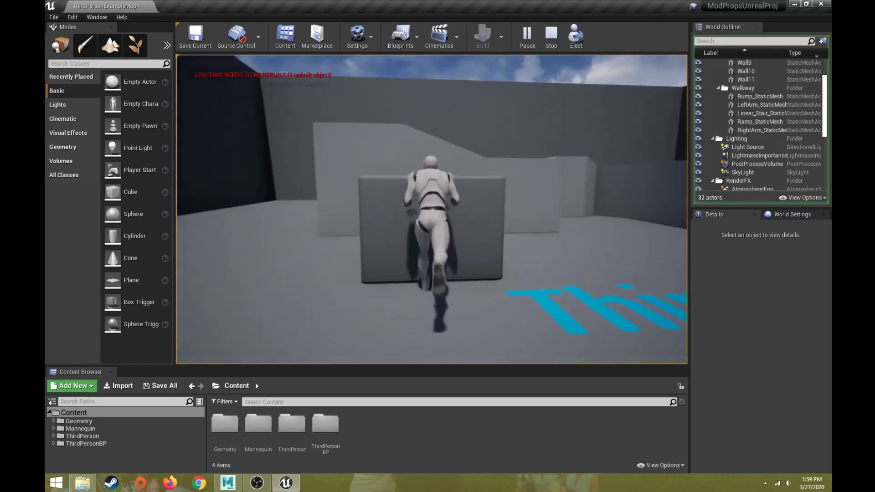
pyautogui.press('w')
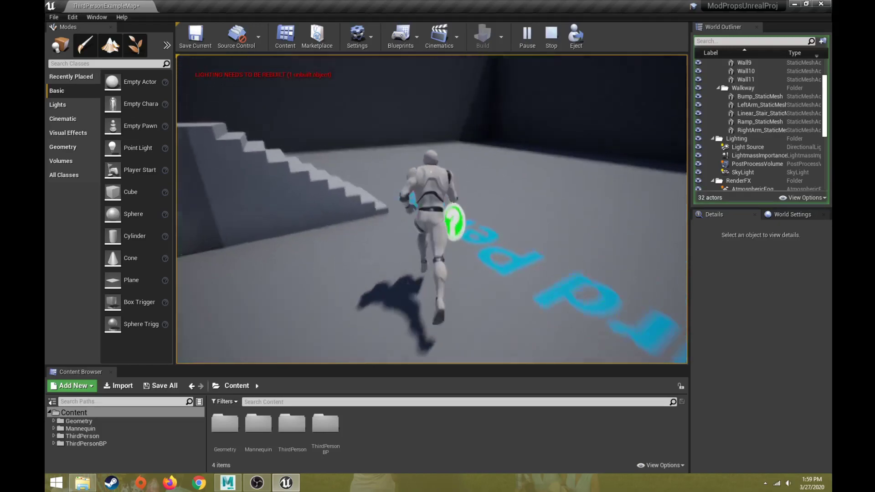
pyautogui.press('w')
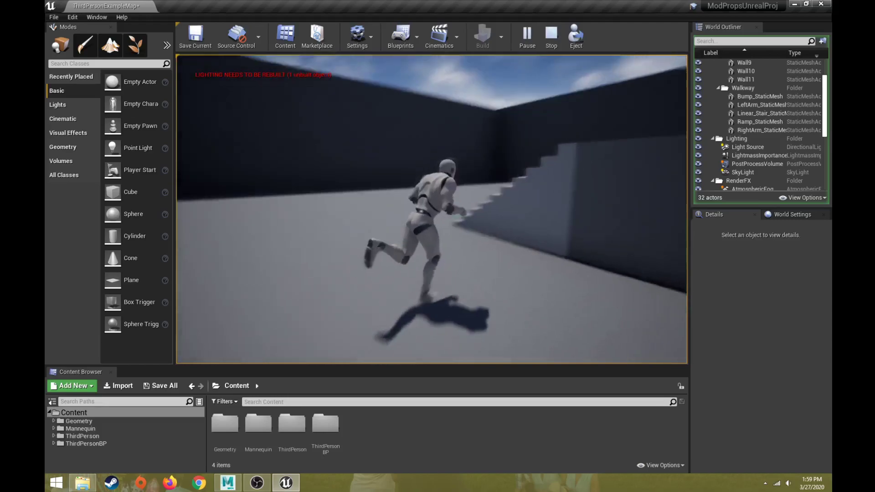
pyautogui.press('w')
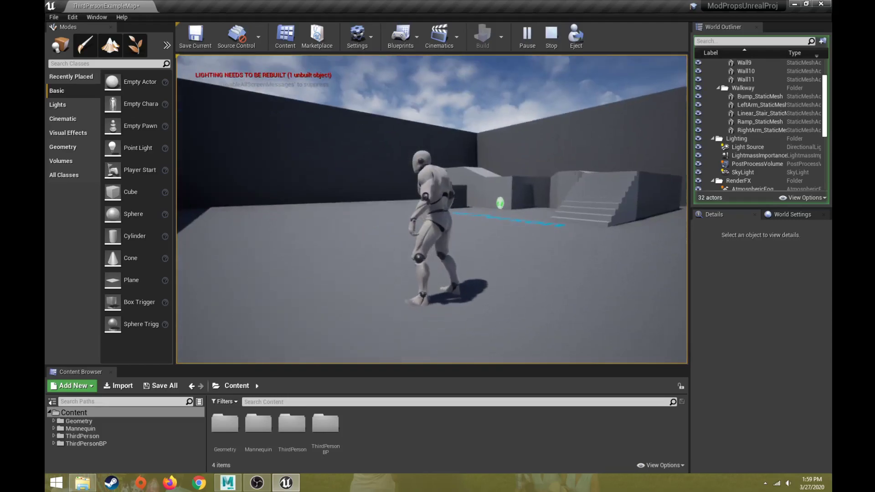
pyautogui.press('Escape')
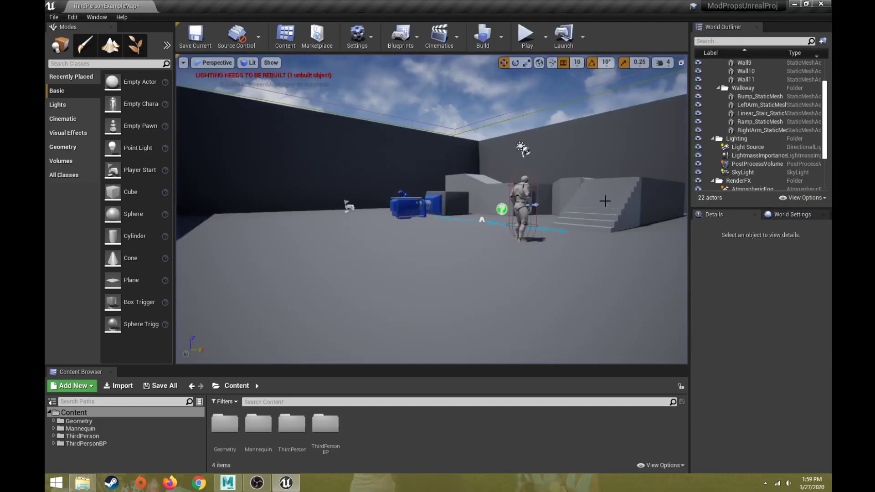
# Run the level again for a brief character movement check and stop the play session.
pyautogui.click(525, 35)
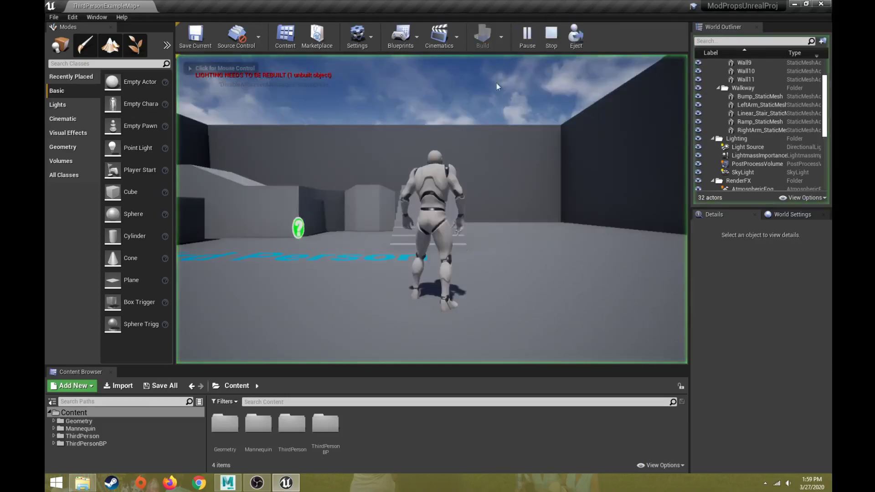
pyautogui.press('w')
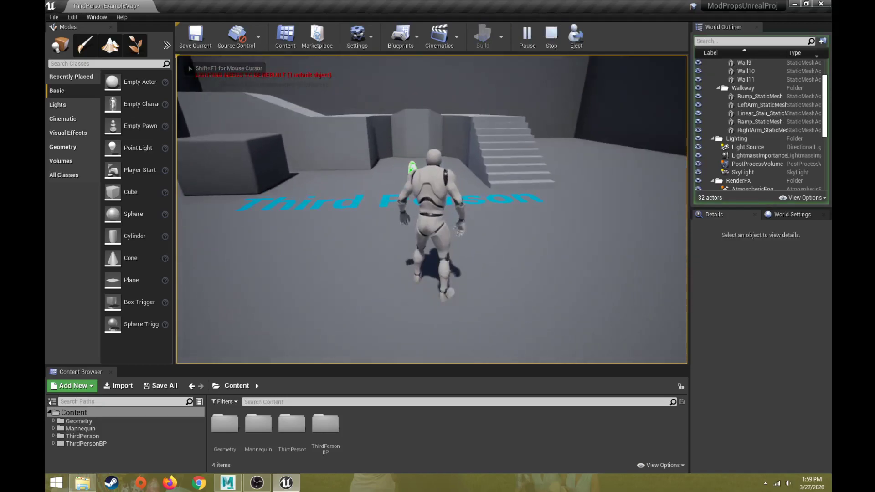
pyautogui.press('Escape')
# Delete the walkway's linear stair, right arm and bump meshes from the level.
pyautogui.press('s')
pyautogui.moveTo(424, 195)
pyautogui.mouseDown(button='right')
pyautogui.moveTo(515, 196)
pyautogui.moveTo(483, 228)
pyautogui.moveTo(437, 202)
pyautogui.mouseUp(button='right')
pyautogui.press('s')
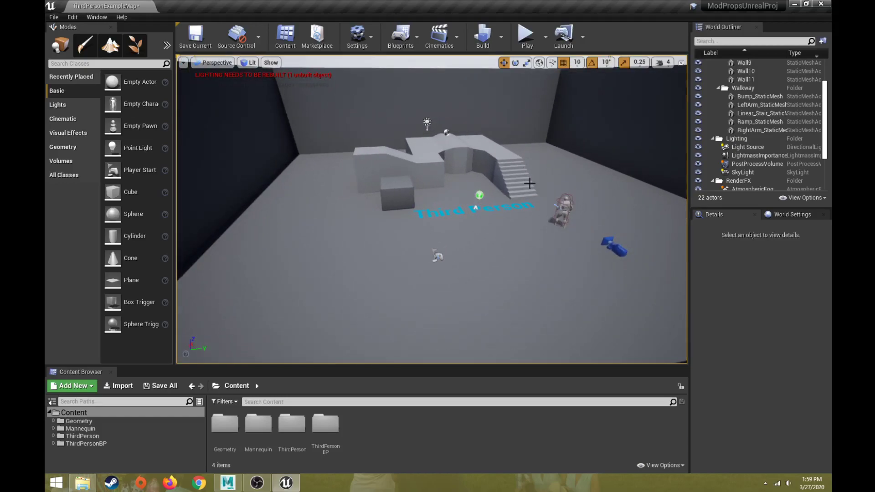
pyautogui.click(507, 164)
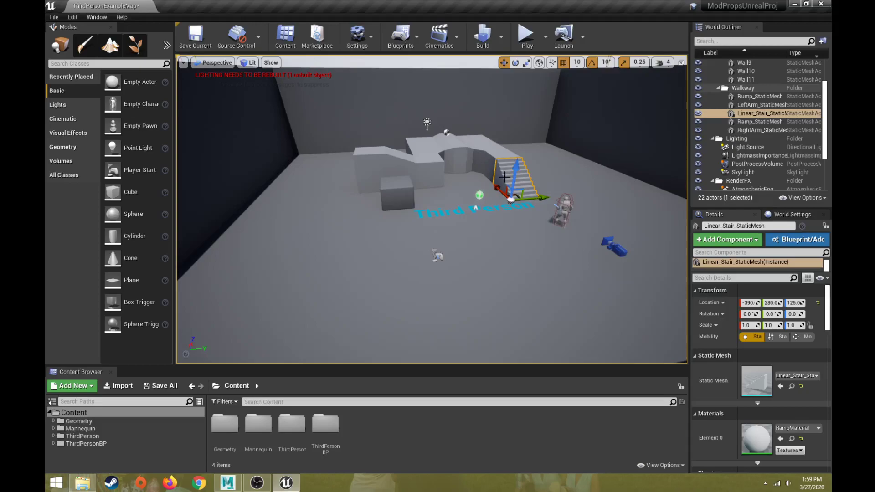
pyautogui.press('Delete')
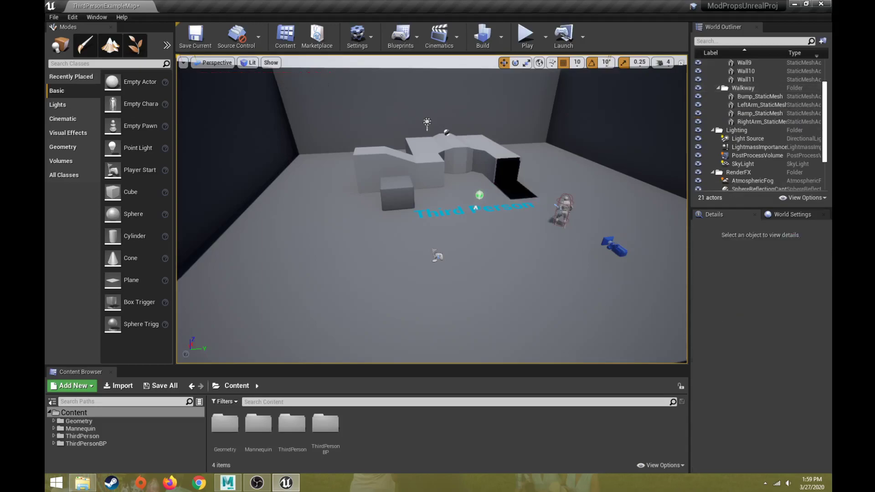
pyautogui.click(488, 164)
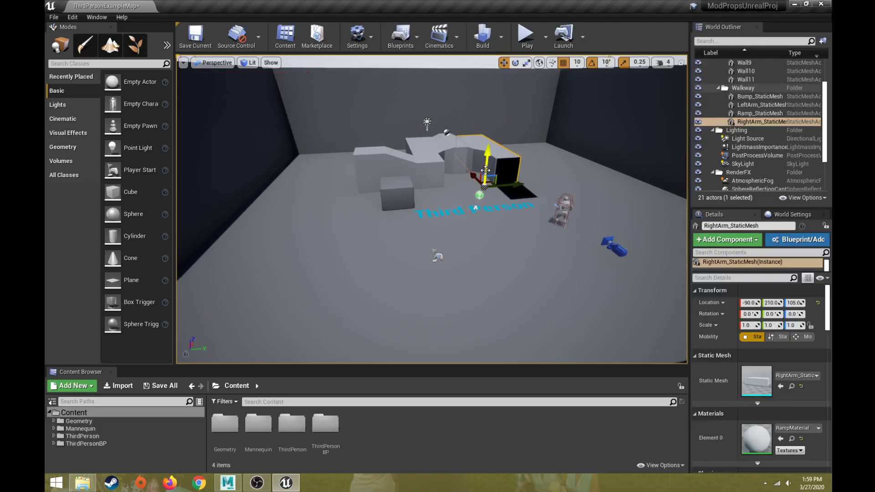
pyautogui.press('Delete')
pyautogui.click(426, 148)
pyautogui.press('Delete')
# Delete the walkway's left arm and ramp meshes along with the standalone cube beside them.
pyautogui.click(426, 152)
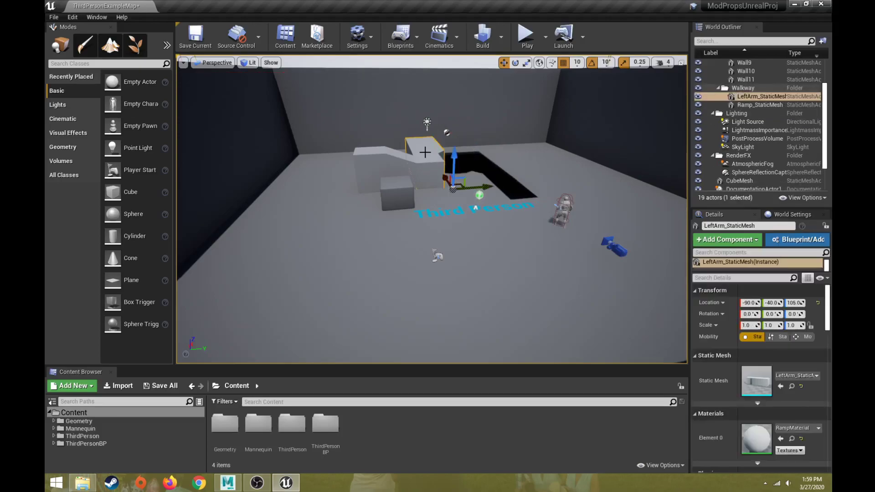
pyautogui.press('Delete')
pyautogui.click(390, 166)
pyautogui.press('Delete')
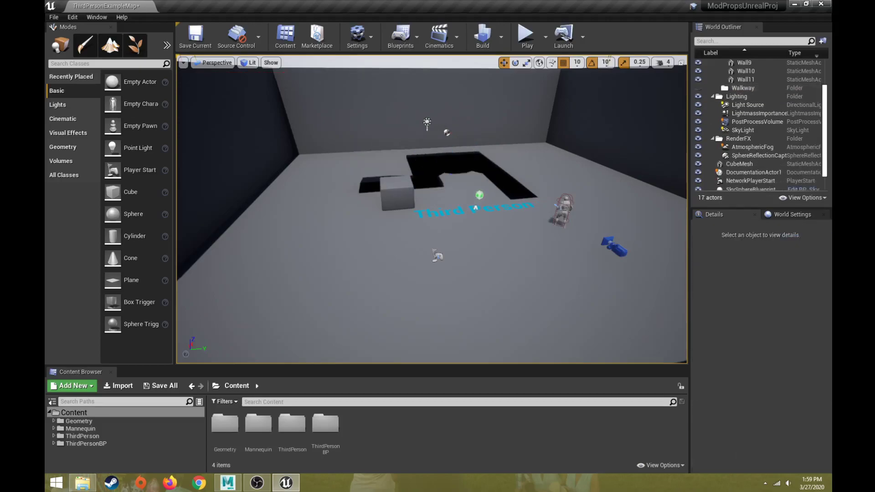
pyautogui.click(398, 191)
pyautogui.press('Delete')
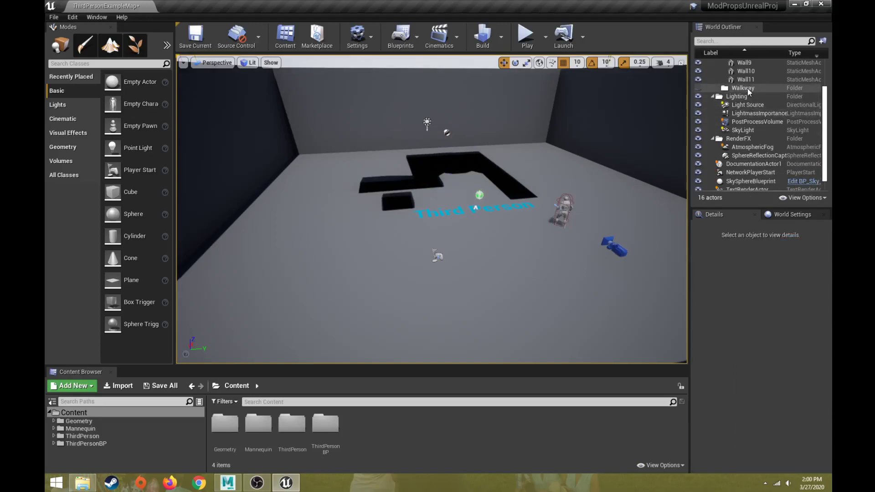
# Delete the empty Walkway folder from the World Outliner, keeping the arena walls.
pyautogui.scroll(3, 747, 132)
pyautogui.click(751, 118)
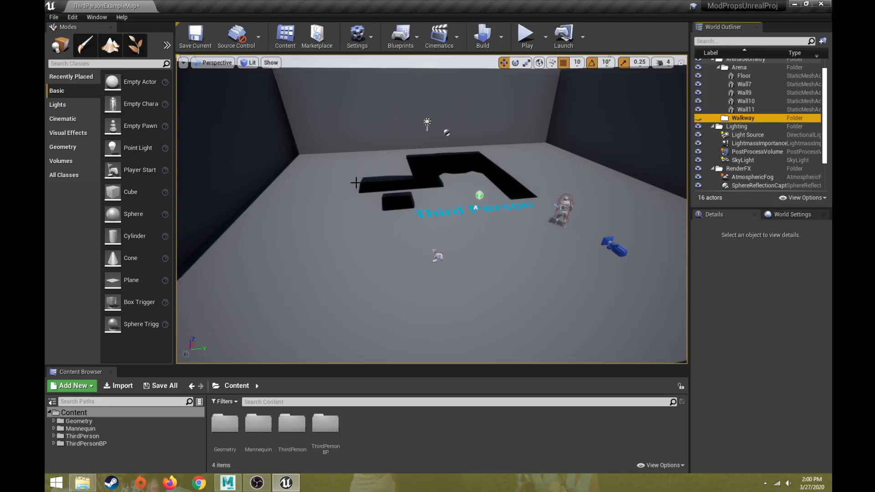
pyautogui.click(743, 111)
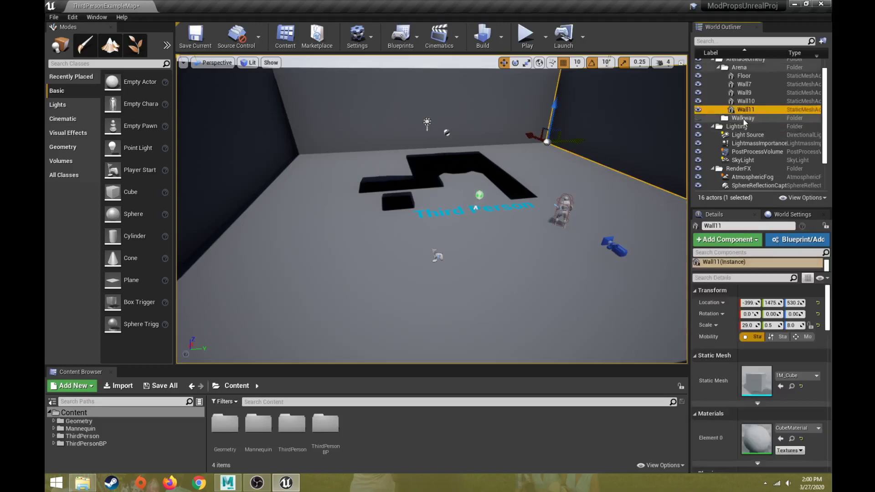
pyautogui.click(743, 119)
pyautogui.press('Delete')
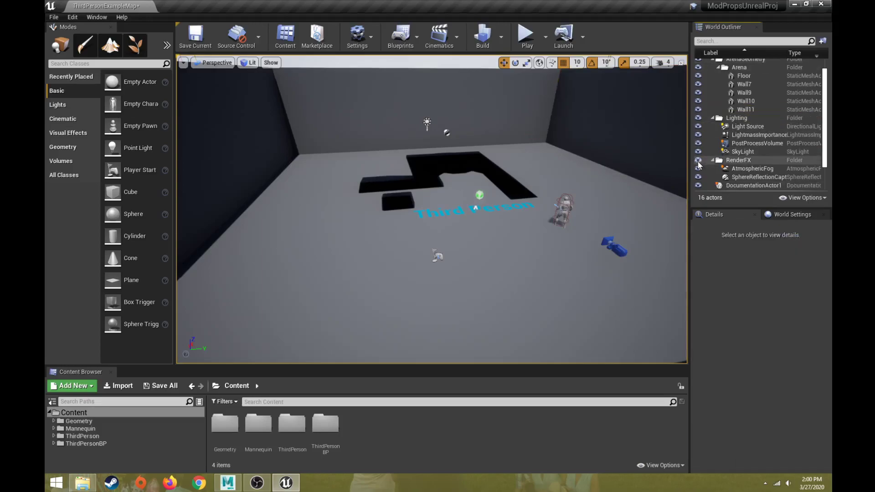
# Delete the four walls surrounding the arena, keeping the floor mesh.
pyautogui.click(621, 144)
pyautogui.moveTo(451, 175); pyautogui.dragTo(499, 157, button='right')
pyautogui.press('Delete')
pyautogui.click(388, 155)
pyautogui.press('Delete')
pyautogui.moveTo(339, 179); pyautogui.dragTo(273, 180, button='right')
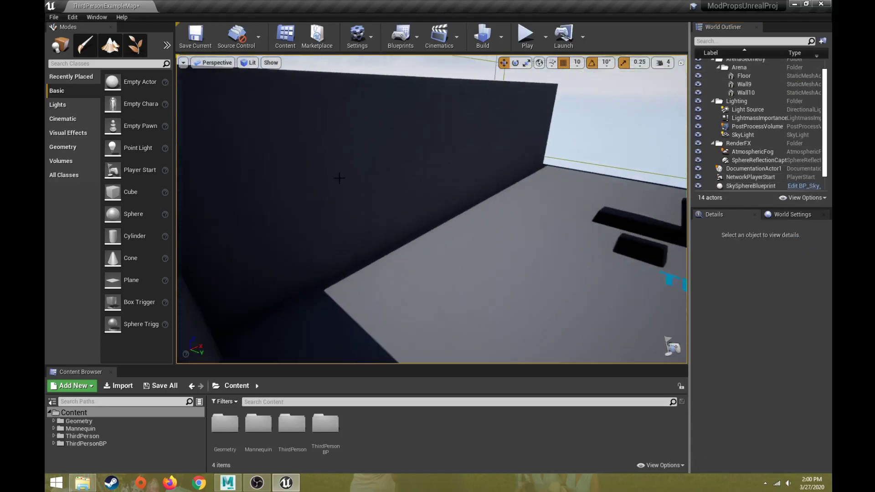
pyautogui.click(338, 178)
pyautogui.moveTo(339, 178); pyautogui.dragTo(255, 180, button='right')
pyautogui.press('Delete')
pyautogui.click(569, 186)
pyautogui.press('Delete')
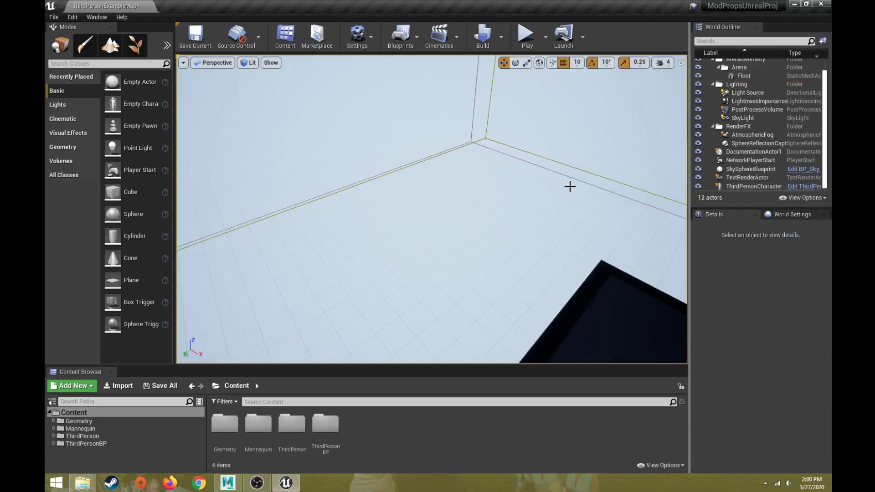
# Delete the "Third Person" text actor lying on the arena floor.
pyautogui.moveTo(570, 186); pyautogui.dragTo(633, 193, button='right')
pyautogui.moveTo(553, 339); pyautogui.dragTo(578, 353, button='right')
pyautogui.click(526, 322)
pyautogui.moveTo(510, 297)
pyautogui.mouseDown(button='right')
pyautogui.moveTo(565, 294)
pyautogui.moveTo(611, 274)
pyautogui.moveTo(579, 300)
pyautogui.moveTo(478, 269)
pyautogui.moveTo(497, 288)
pyautogui.moveTo(465, 279)
pyautogui.moveTo(512, 273)
pyautogui.moveTo(455, 276)
pyautogui.moveTo(542, 302)
pyautogui.moveTo(540, 276)
pyautogui.moveTo(537, 308)
pyautogui.moveTo(533, 276)
pyautogui.moveTo(506, 293)
pyautogui.mouseUp(button='right')
pyautogui.press('w')
pyautogui.press('w')
pyautogui.press('w')
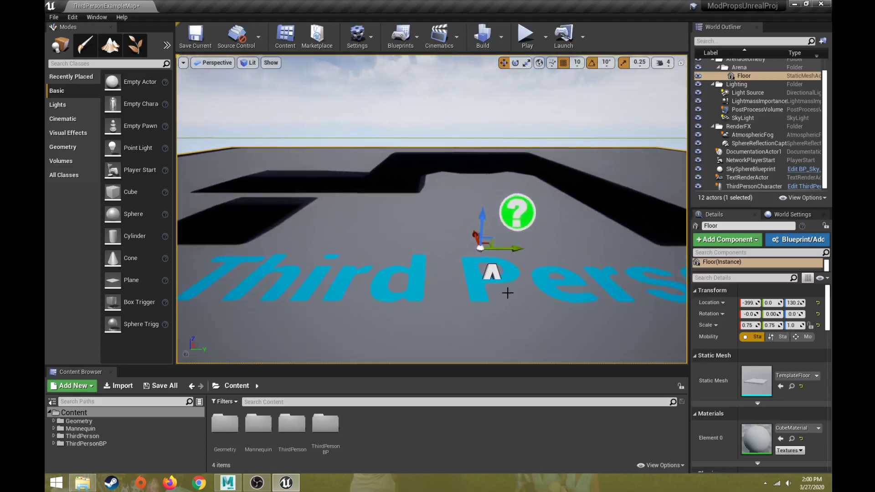
pyautogui.click(492, 273)
pyautogui.press('f')
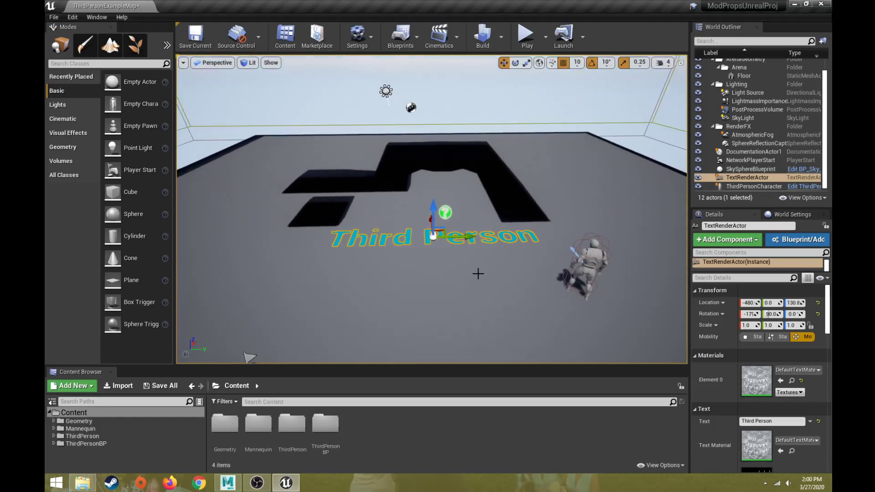
pyautogui.press('Delete')
# Inspect the green documentation actor's help link and dismiss the external-link prompt without opening the web browser.
pyautogui.moveTo(478, 273); pyautogui.dragTo(479, 260, button='right')
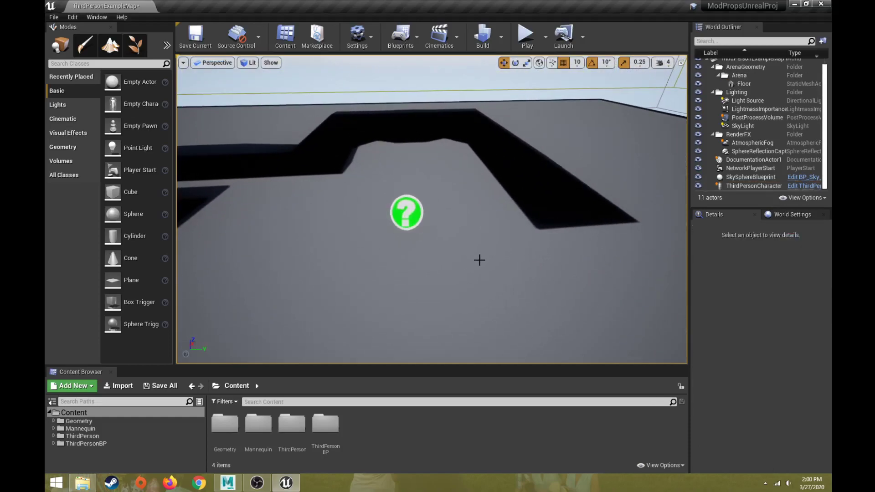
pyautogui.click(409, 216)
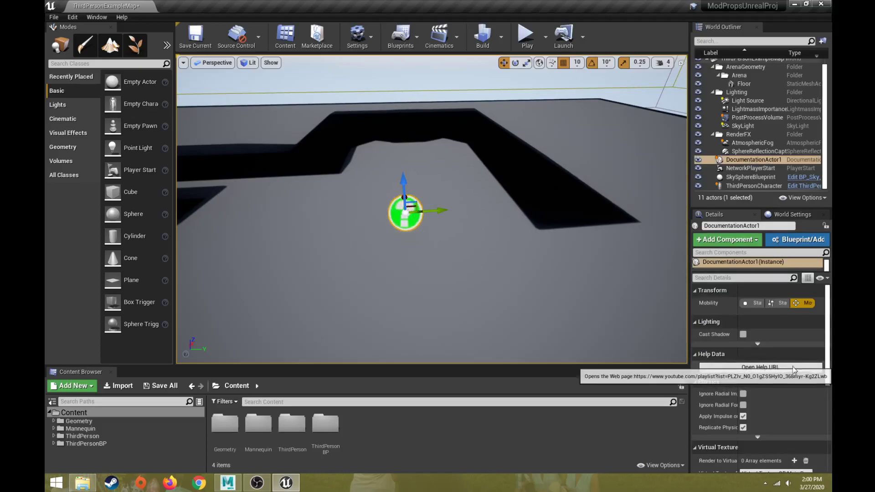
pyautogui.click(759, 368)
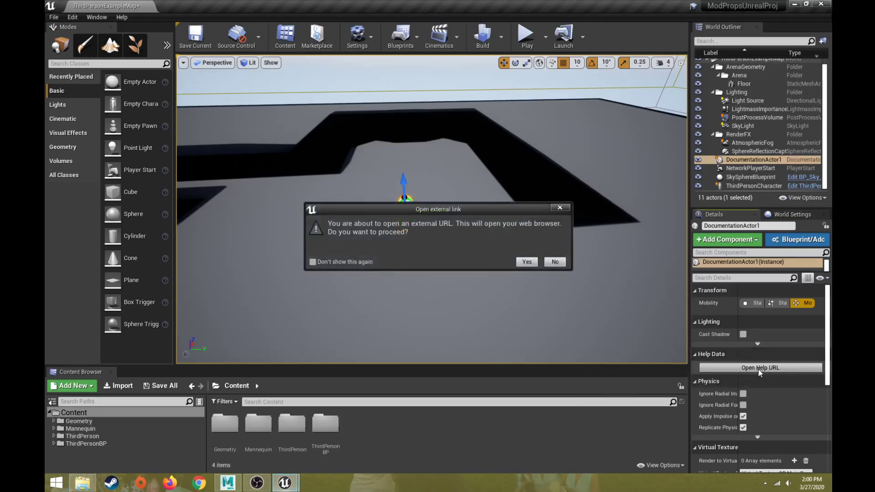
pyautogui.click(559, 208)
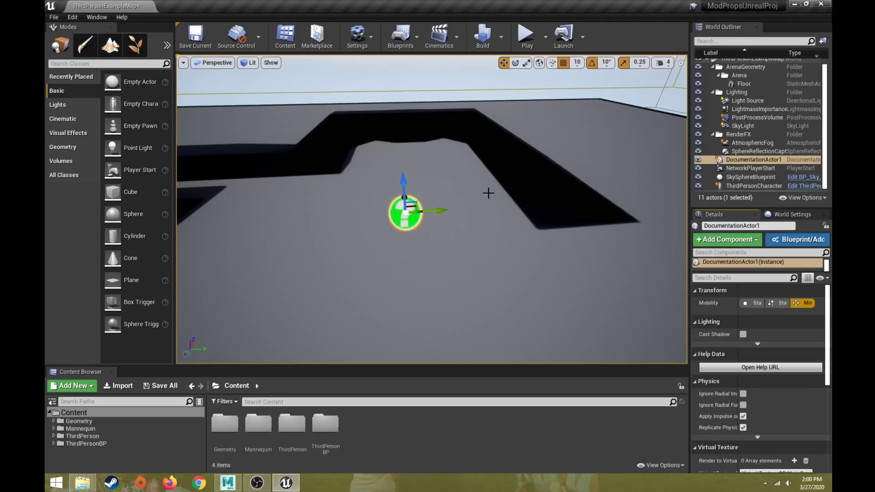
# Delete the green question-mark documentation actor from the level.
pyautogui.click(345, 187)
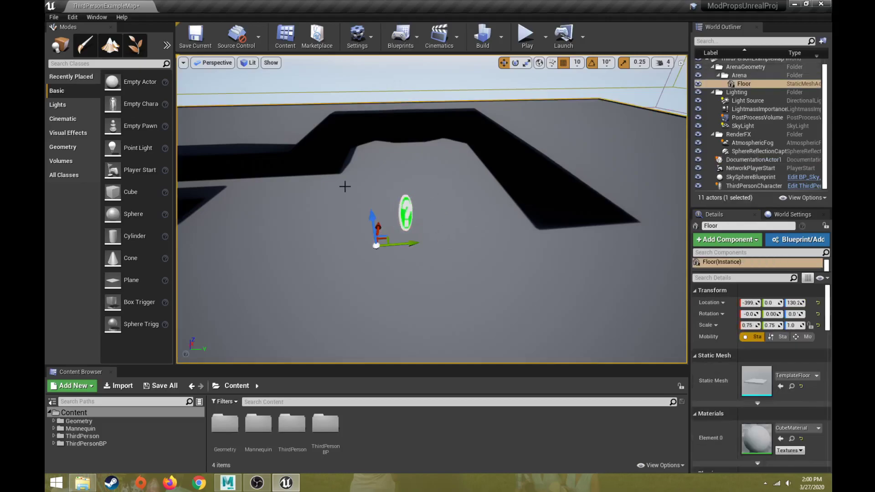
pyautogui.click(409, 211)
pyautogui.press('Delete')
pyautogui.scroll(-5, 410, 211)
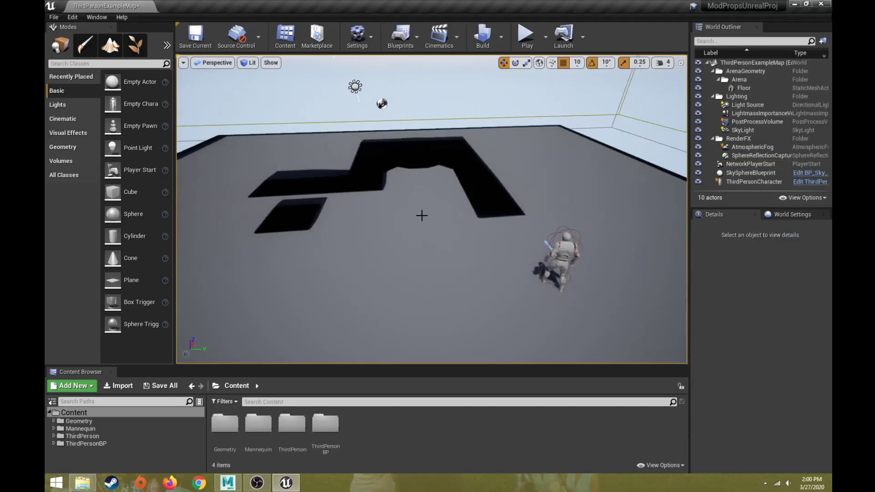
# Select the network player start on the floor and examine it up close.
pyautogui.scroll(-6, 417, 227)
pyautogui.scroll(3, 419, 237)
pyautogui.moveTo(386, 231); pyautogui.dragTo(342, 268, button='right')
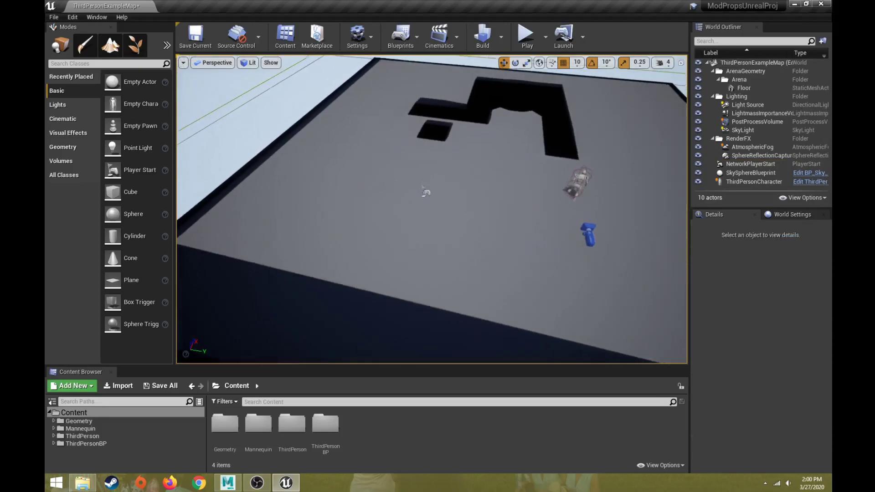
pyautogui.moveTo(421, 212); pyautogui.dragTo(499, 155, button='right')
pyautogui.click(427, 206)
pyautogui.press('w')
pyautogui.press('a')
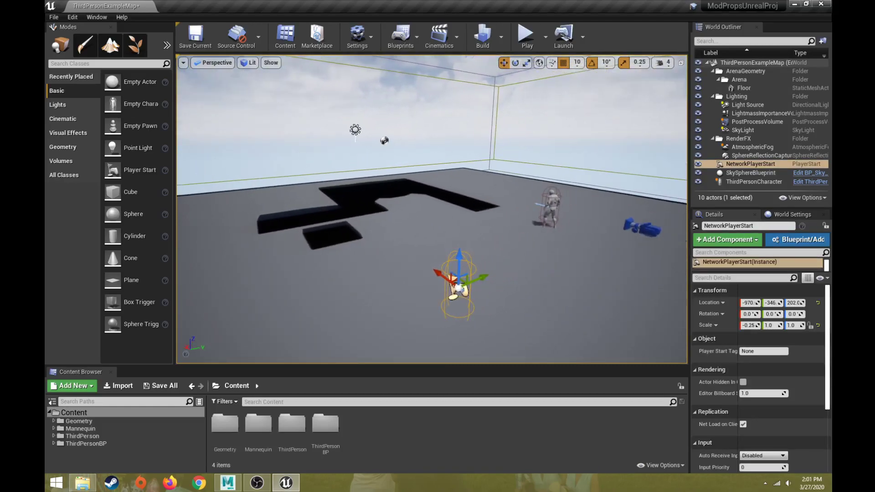
pyautogui.moveTo(546, 227); pyautogui.dragTo(514, 213, button='right')
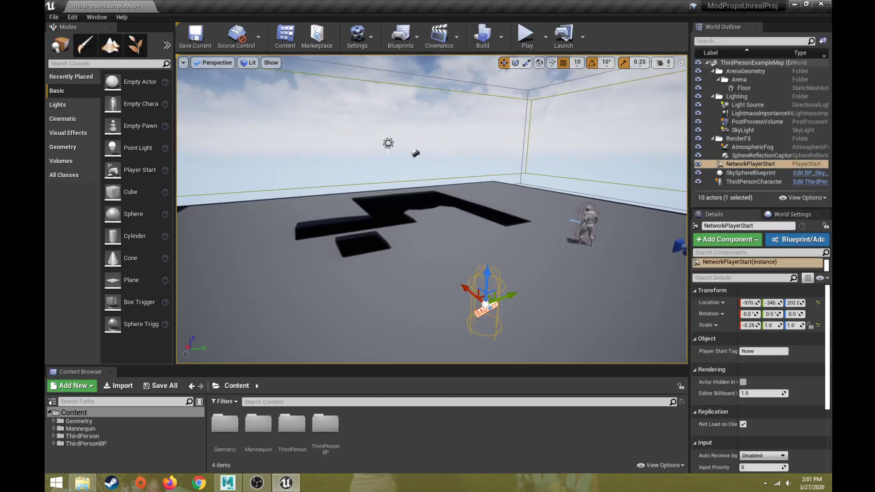
# Select the third-person character in the level and examine its camera preview.
pyautogui.click(586, 228)
pyautogui.rightClick(572, 227)
pyautogui.click(548, 233)
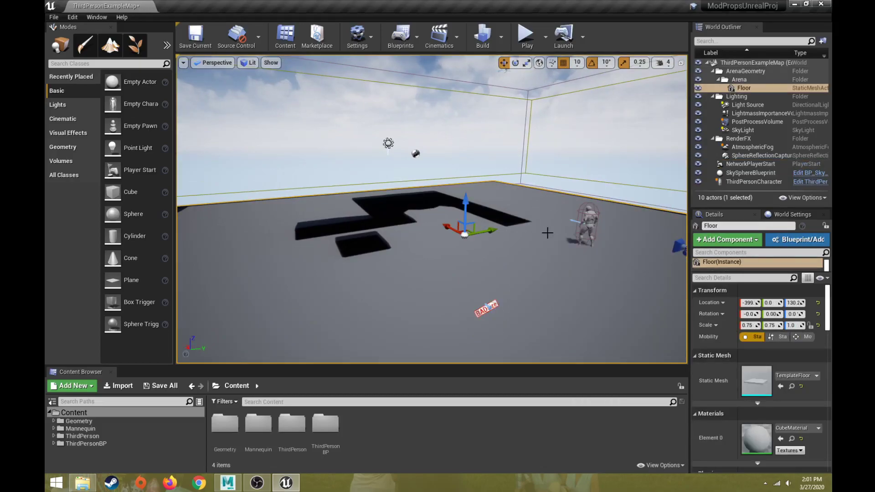
pyautogui.click(588, 214)
pyautogui.press('f')
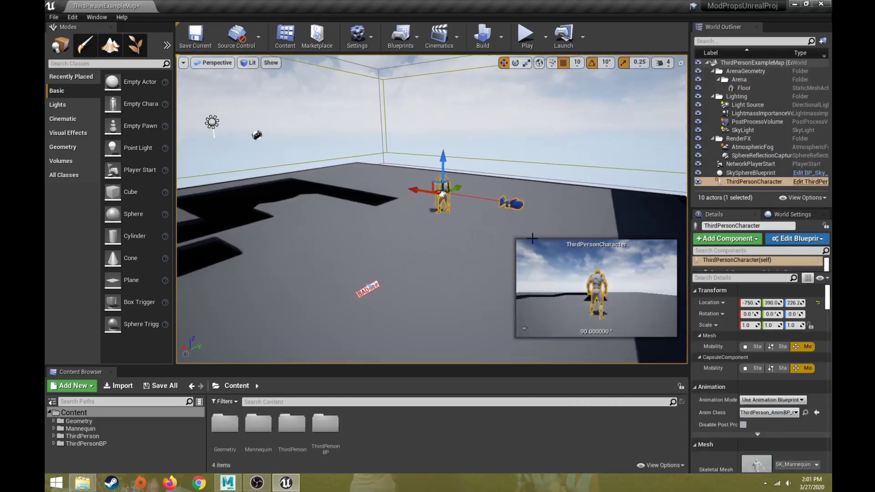
pyautogui.moveTo(498, 246); pyautogui.dragTo(488, 243, button='right')
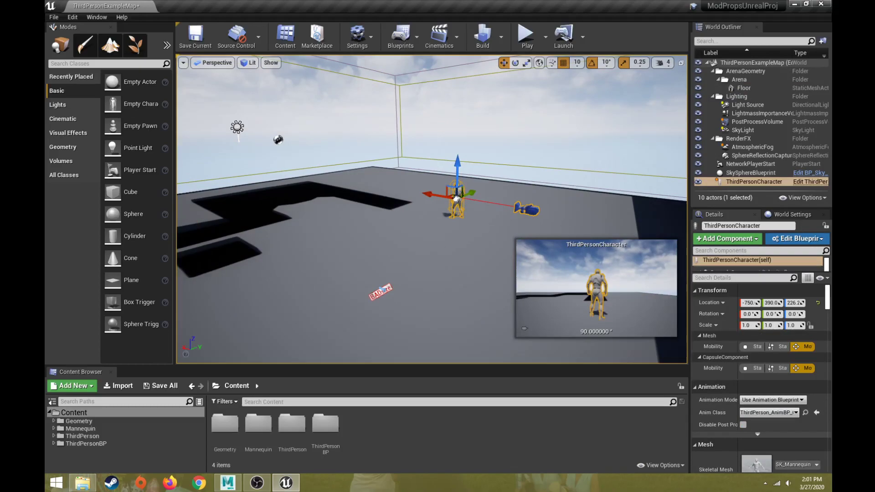
# Examine the directional light source and the sphere reflection capture floating above the floor.
pyautogui.click(237, 127)
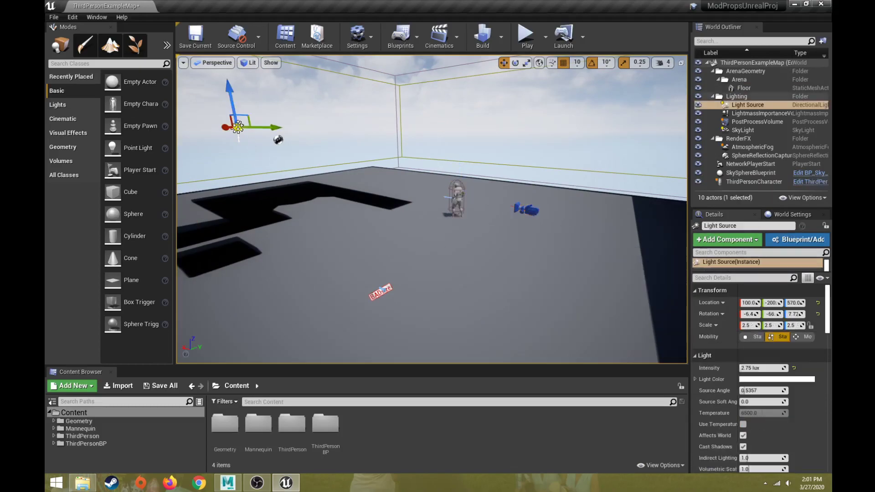
pyautogui.rightClick(273, 183)
pyautogui.click(237, 127)
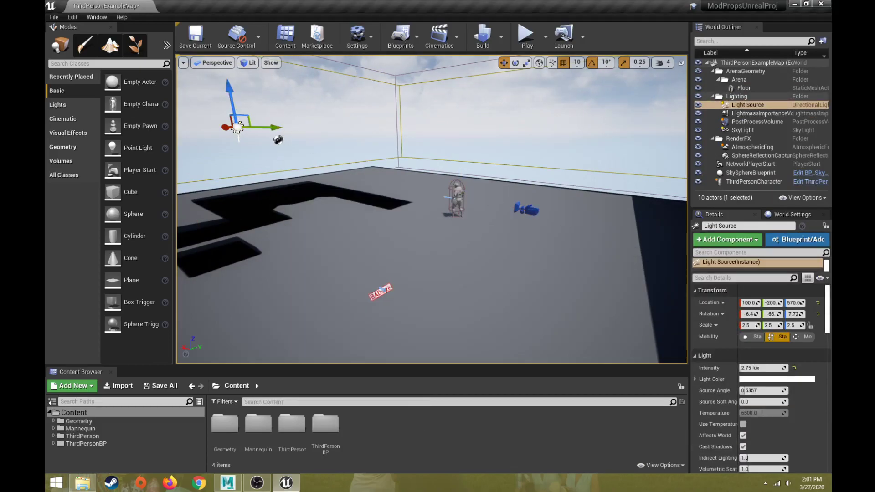
pyautogui.rightClick(211, 146)
pyautogui.press('Escape')
pyautogui.click(237, 127)
pyautogui.click(248, 152)
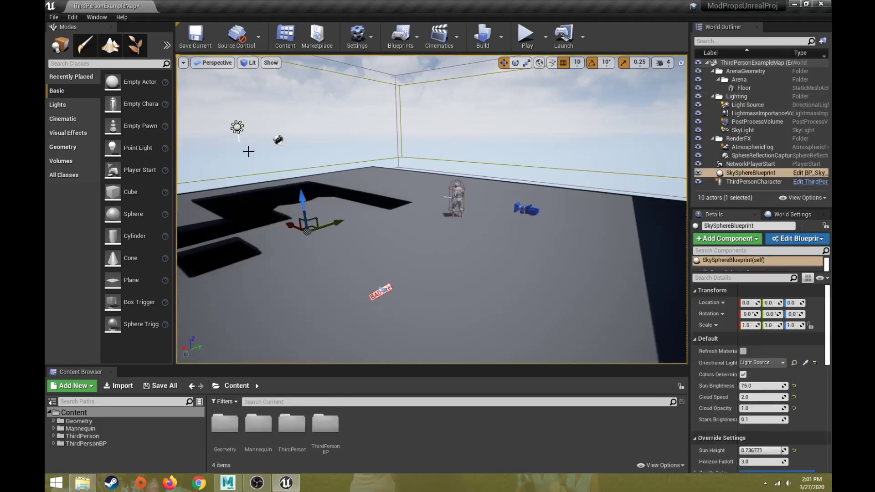
pyautogui.click(237, 127)
pyautogui.press('f')
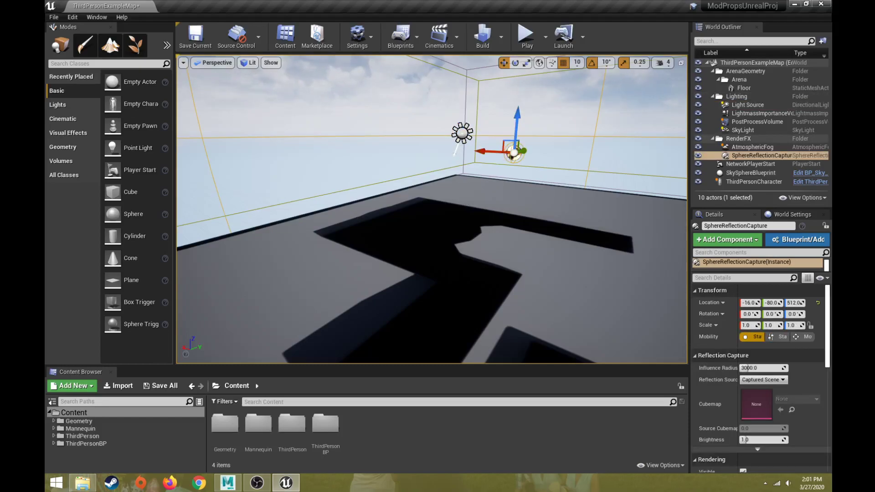
pyautogui.click(467, 198)
pyautogui.click(469, 133)
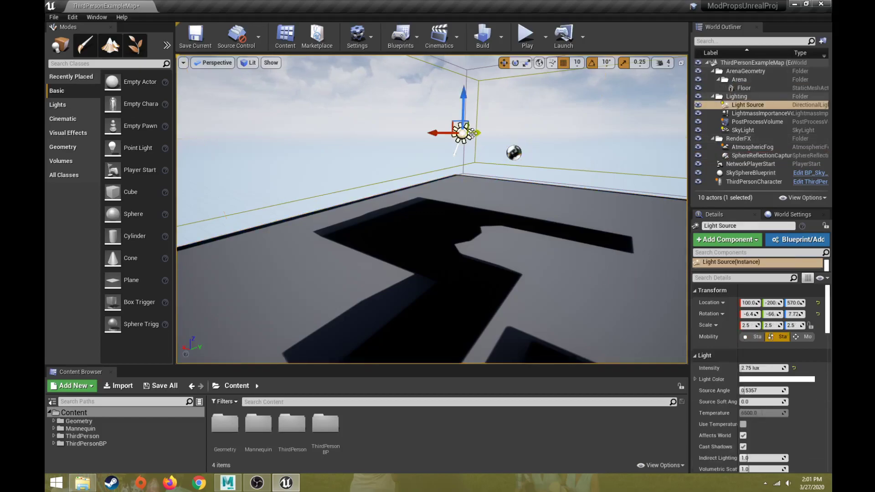
pyautogui.scroll(-8, 474, 136)
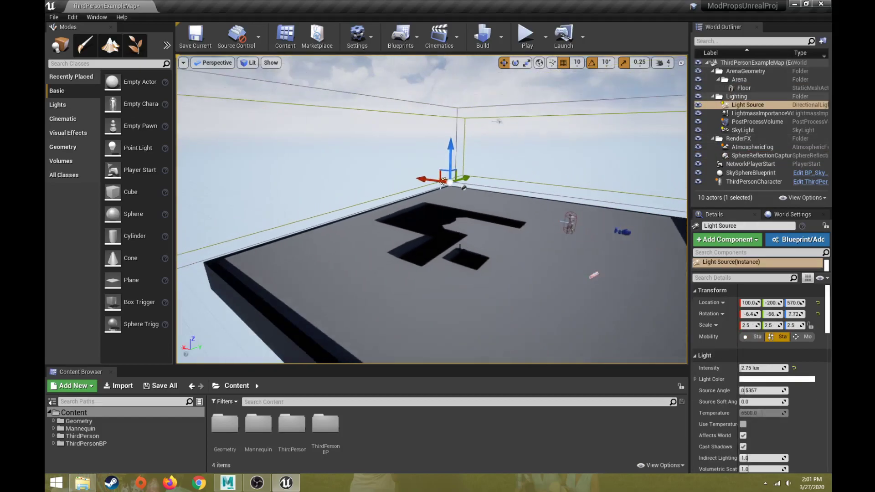
# Select and focus on the atmospheric fog actor to examine it, undoing the last accidental actions.
pyautogui.click(490, 201)
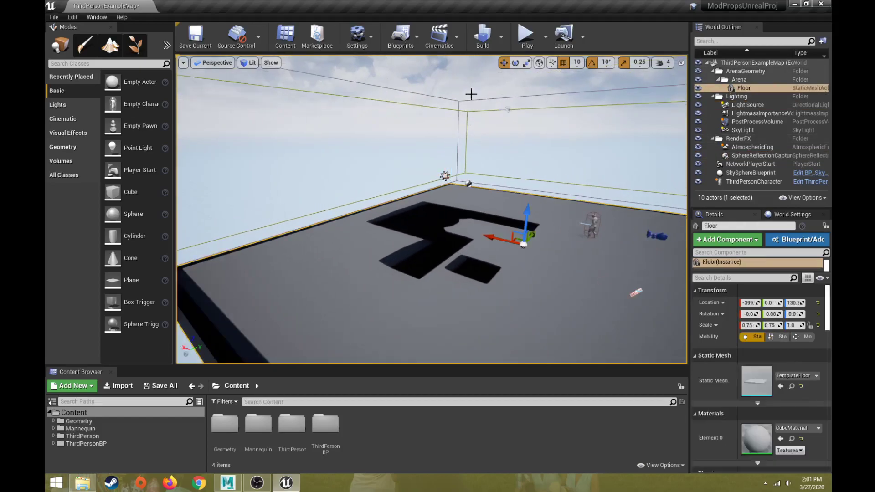
pyautogui.click(509, 110)
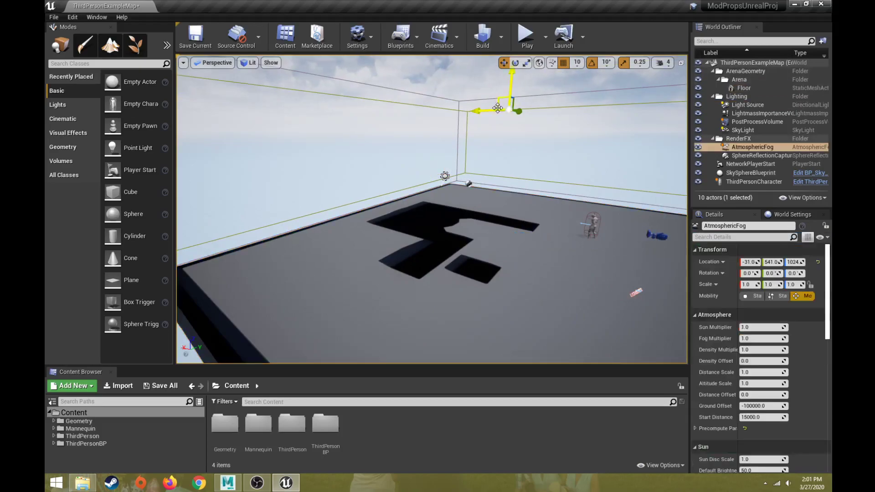
pyautogui.press('f')
pyautogui.click(450, 213)
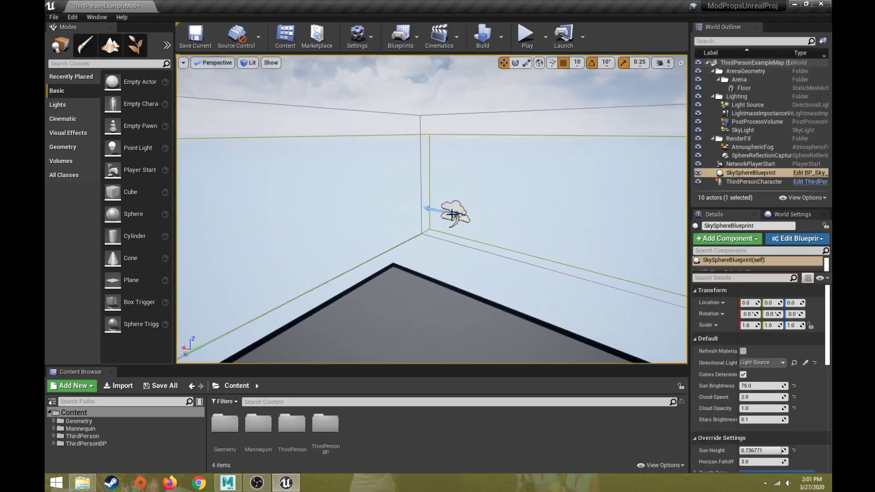
pyautogui.click(452, 216)
pyautogui.moveTo(464, 211); pyautogui.dragTo(471, 208, button='middle')
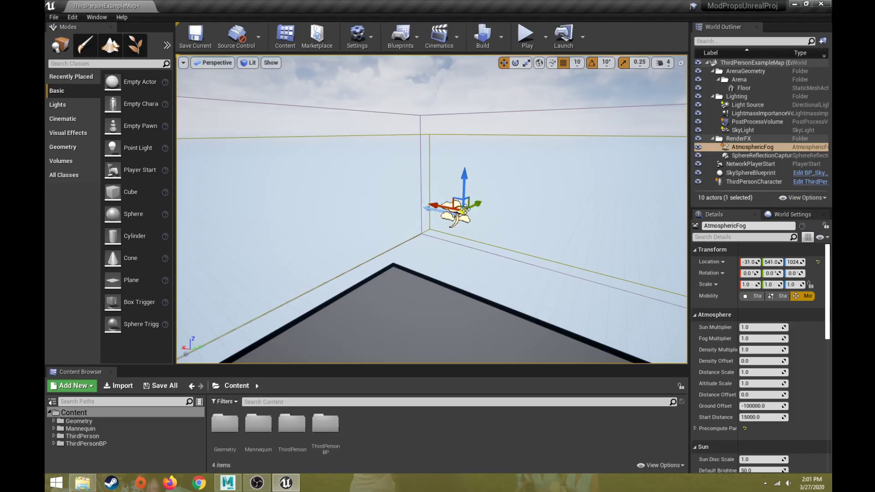
pyautogui.hotkey('ctrl', 'z')
pyautogui.hotkey('ctrl', 'z')
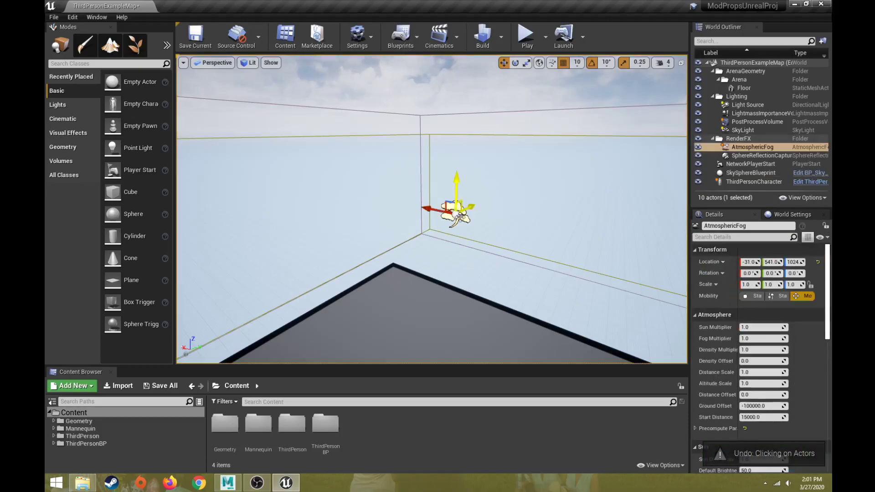
# Examine the lightmass importance volume and the post process volume enclosing the level.
pyautogui.scroll(-5, 449, 250)
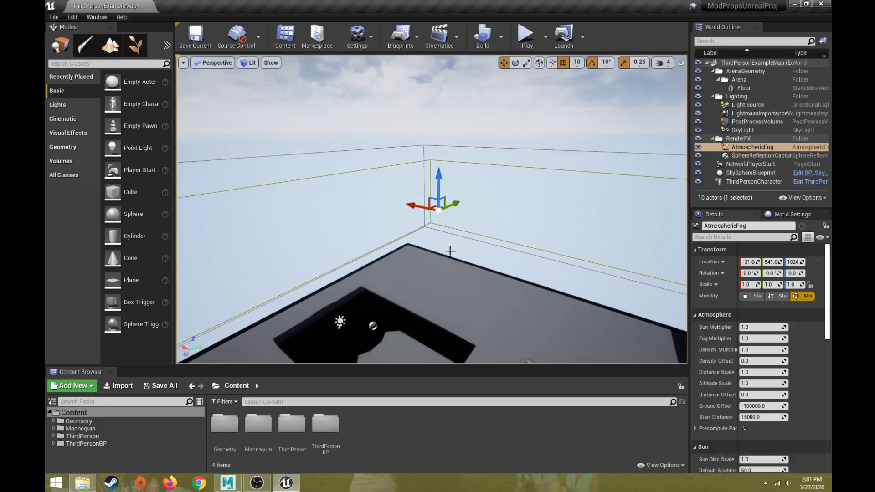
pyautogui.click(500, 171)
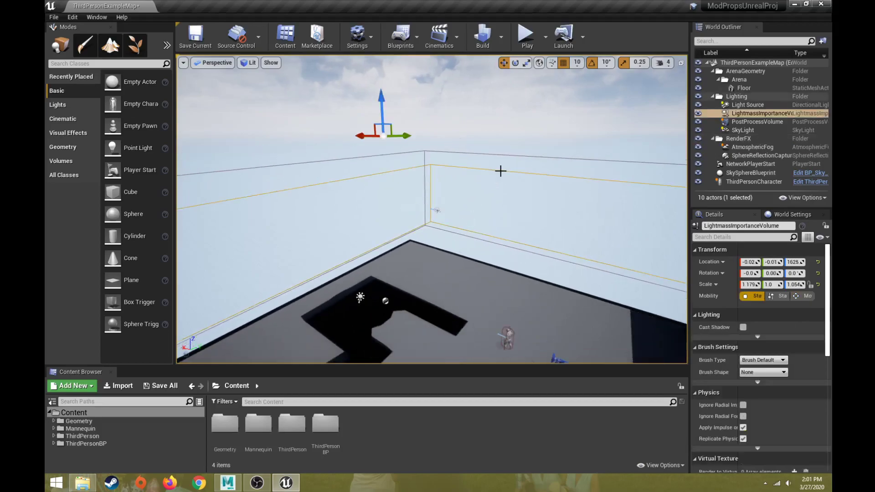
pyautogui.press('f')
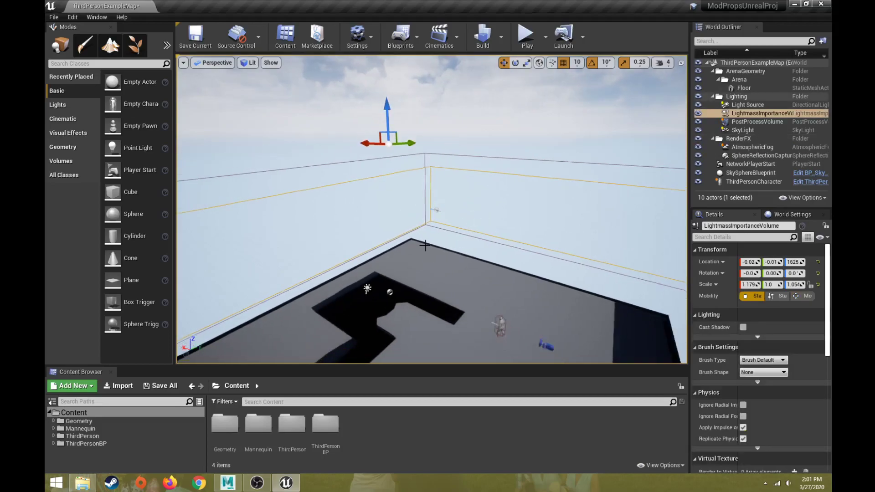
pyautogui.scroll(-3, 435, 277)
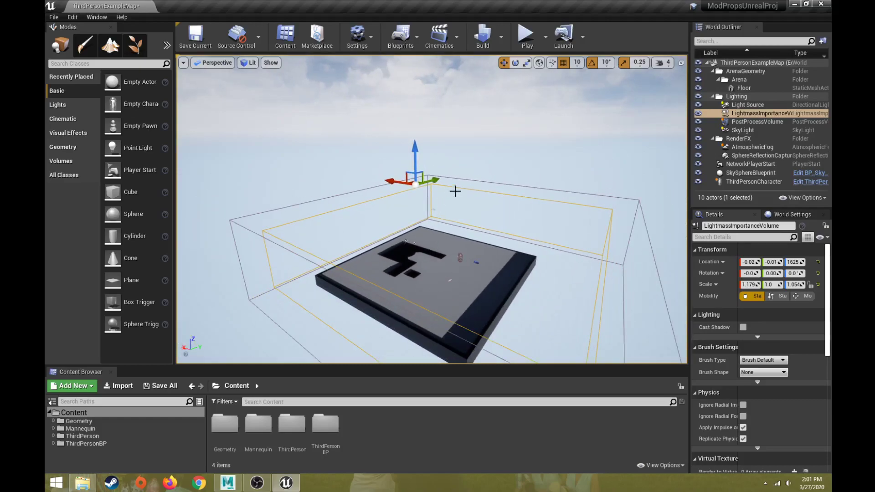
pyautogui.click(468, 179)
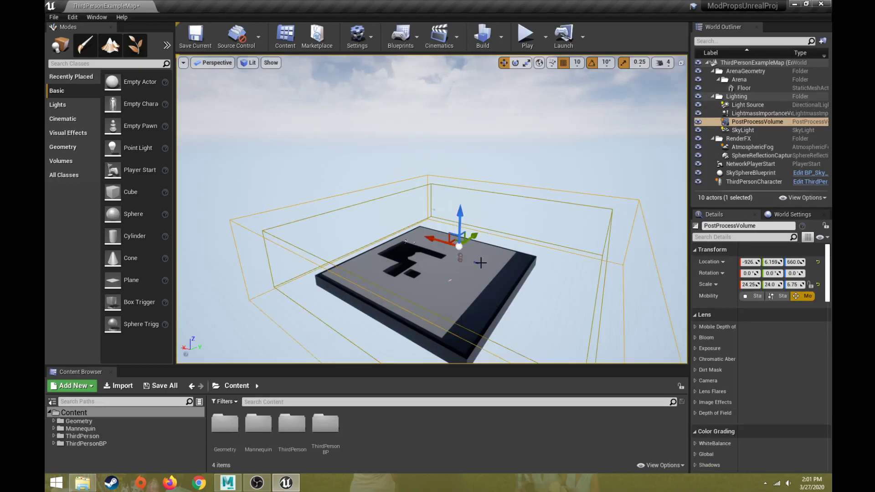
pyautogui.click(449, 284)
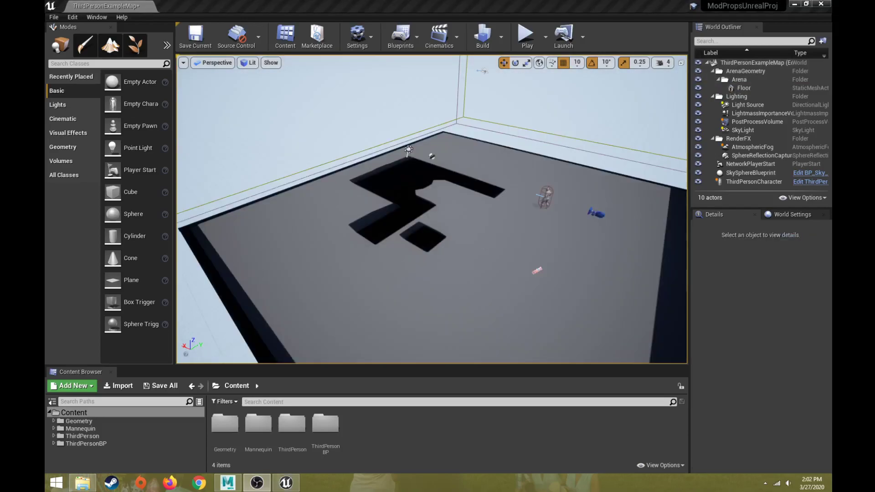
pyautogui.moveTo(499, 227); pyautogui.dragTo(540, 191, button='right')
pyautogui.press('s')
pyautogui.moveTo(476, 237); pyautogui.dragTo(447, 250, button='right')
pyautogui.moveTo(385, 230); pyautogui.dragTo(396, 214, button='right')
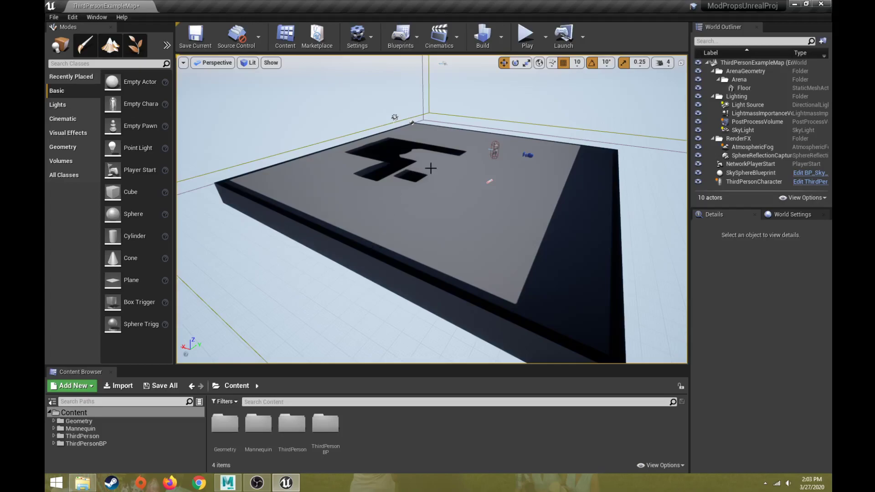
pyautogui.moveTo(431, 168)
pyautogui.mouseDown(button='right')
pyautogui.moveTo(456, 148)
pyautogui.moveTo(417, 159)
pyautogui.moveTo(434, 167)
pyautogui.mouseUp(button='right')
pyautogui.press('w')
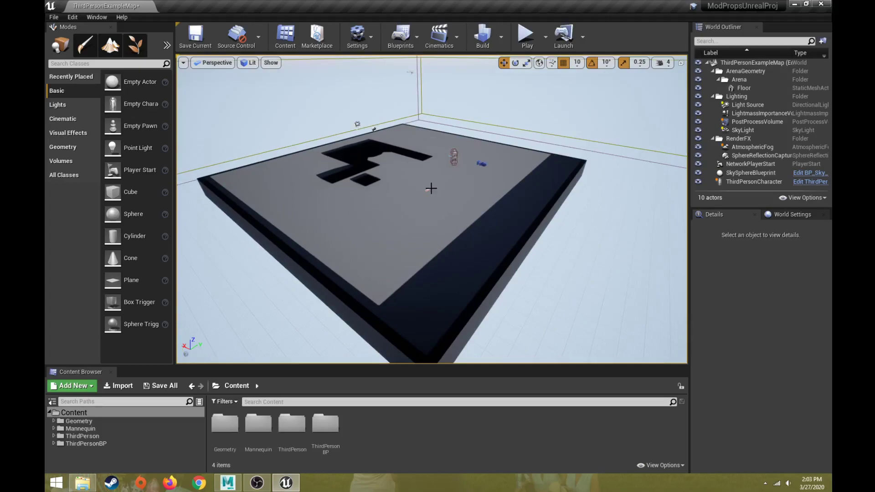
# Build only the level's lighting to clear the leftover baked shadows on the floor.
pyautogui.moveTo(440, 153); pyautogui.dragTo(440, 154, button='right')
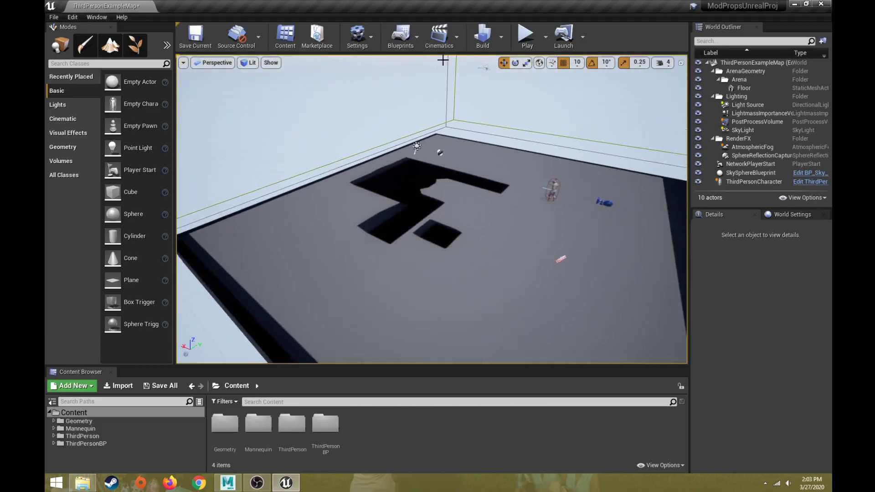
pyautogui.click(502, 42)
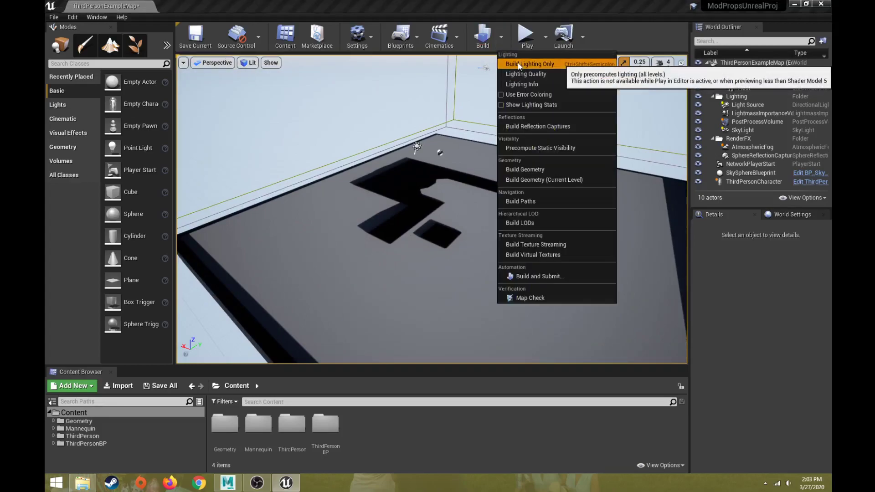
pyautogui.click(518, 63)
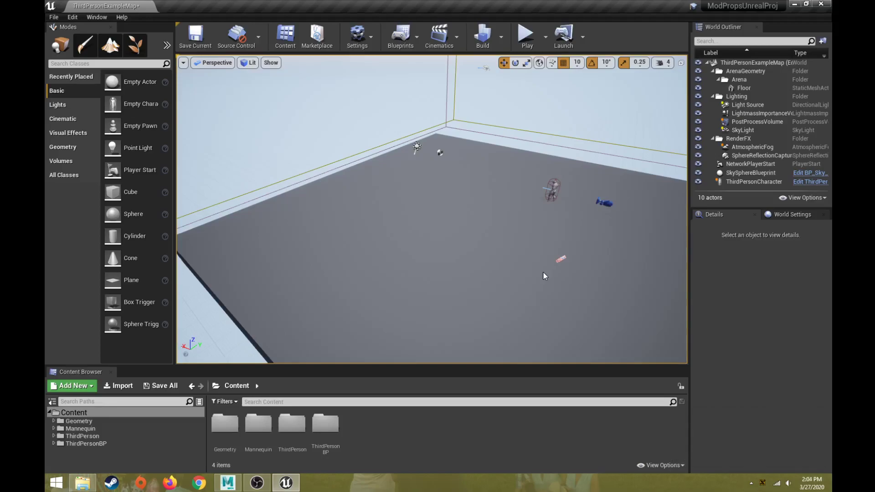
# Fly around the level to examine the floor's rebuilt lighting and the third-person character up close.
pyautogui.moveTo(540, 265); pyautogui.dragTo(515, 258, button='right')
pyautogui.press('w')
pyautogui.press('w')
pyautogui.press('s')
pyautogui.press('w')
pyautogui.press('a')
pyautogui.press('s')
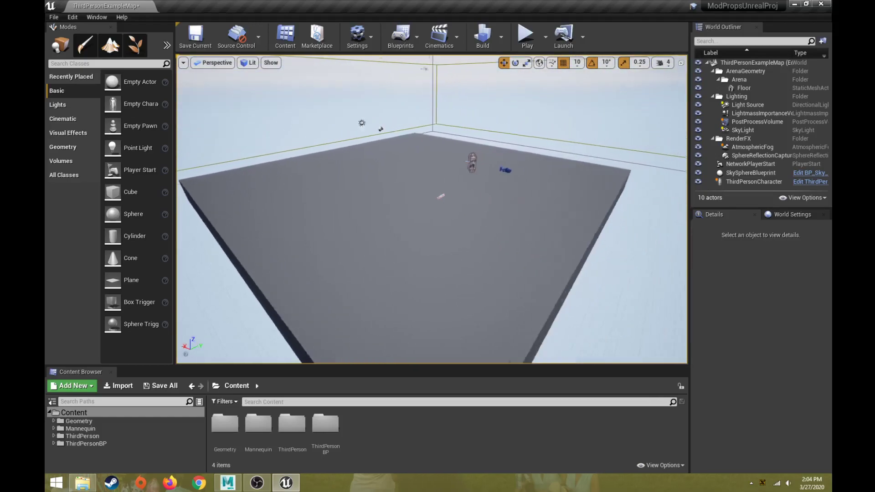
pyautogui.moveTo(495, 228); pyautogui.dragTo(496, 221)
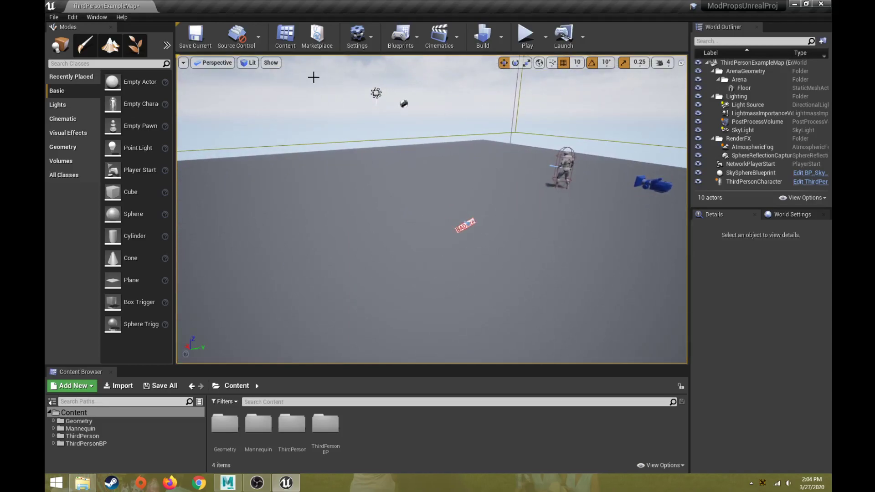
pyautogui.moveTo(347, 179); pyautogui.dragTo(385, 162, button='right')
pyautogui.press('s')
pyautogui.press('w')
pyautogui.press('d')
pyautogui.press('w')
pyautogui.press('w')
pyautogui.press('a')
pyautogui.press('s')
pyautogui.press('d')
pyautogui.press('a')
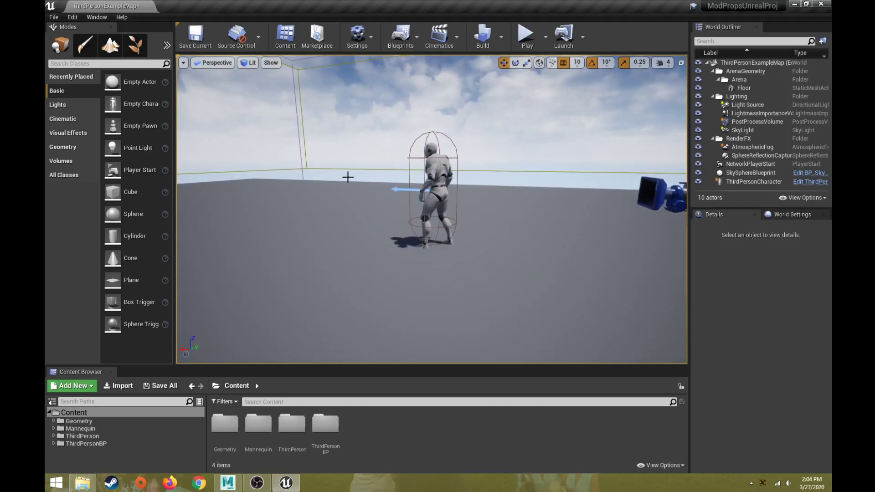
# Play-test the level by running the character across the empty floor, and end the play session.
pyautogui.click(526, 43)
pyautogui.press('w')
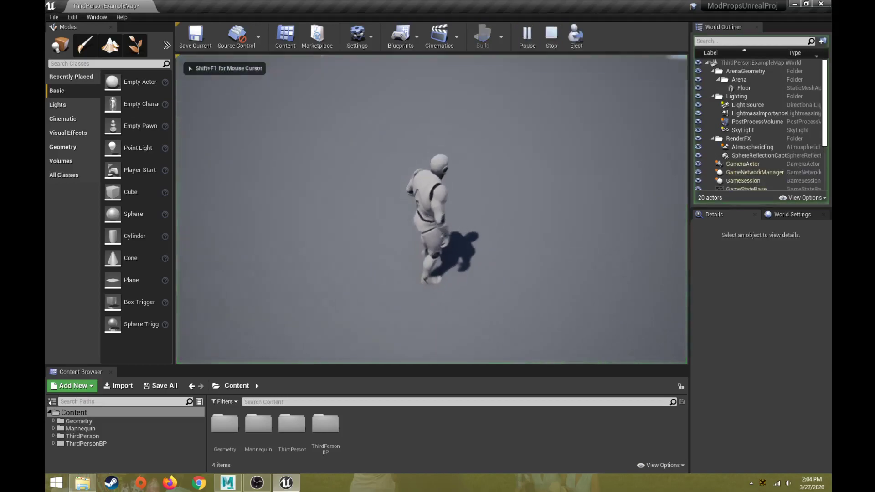
pyautogui.press('w')
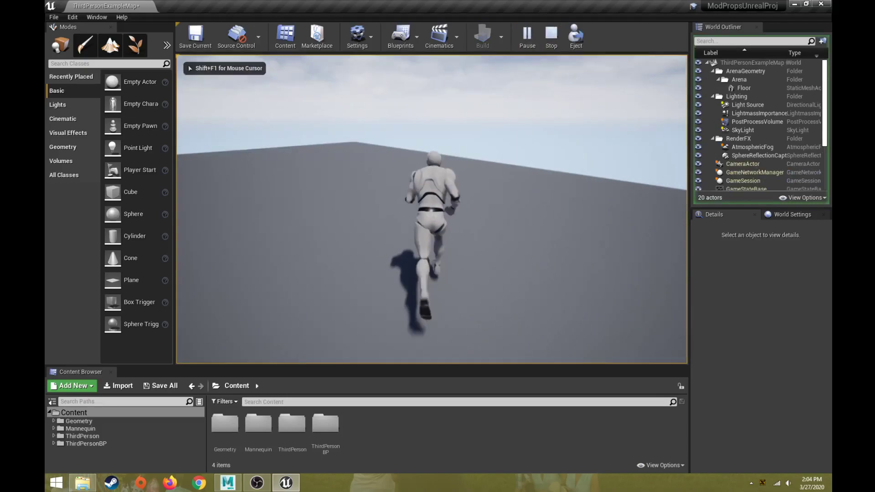
pyautogui.press('w')
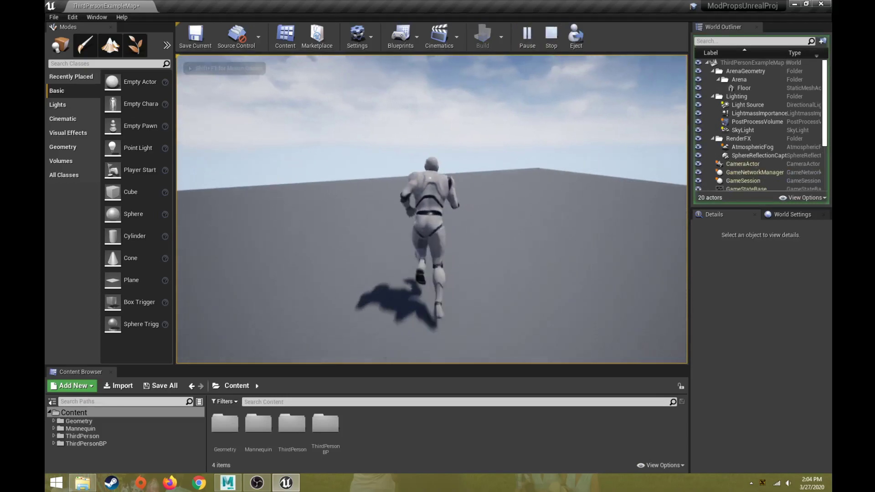
pyautogui.press('Escape')
pyautogui.moveTo(487, 218)
pyautogui.mouseDown(button='right')
pyautogui.moveTo(508, 197)
pyautogui.moveTo(481, 208)
pyautogui.mouseUp(button='right')
pyautogui.press('s')
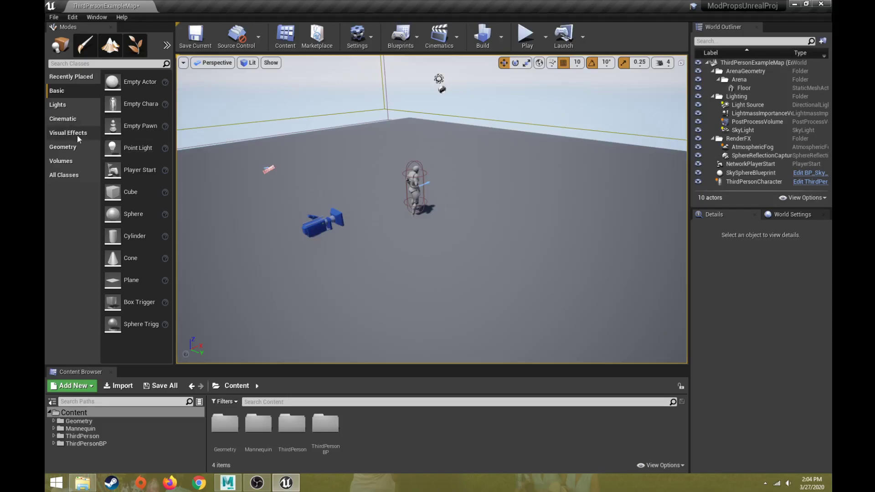
pyautogui.moveTo(283, 162)
pyautogui.mouseDown(button='right')
pyautogui.moveTo(364, 186)
pyautogui.moveTo(337, 191)
pyautogui.moveTo(384, 187)
pyautogui.moveTo(297, 171)
pyautogui.mouseUp(button='right')
pyautogui.press('a')
pyautogui.press('s')
pyautogui.press('w')
pyautogui.press('w')
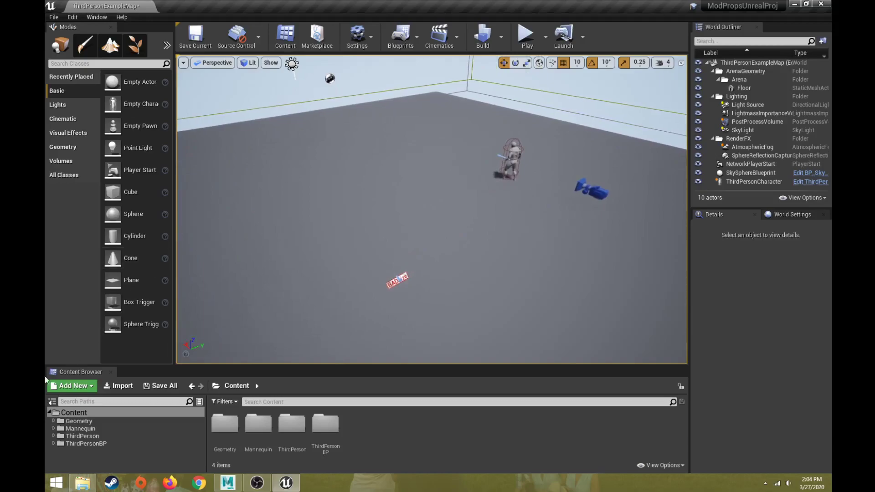
# Switch to File Explorer's ModularSetProject folder, select ModPropsCombinedExport.fbx and move the window aside so the editor's asset area is exposed.
pyautogui.click(84, 483)
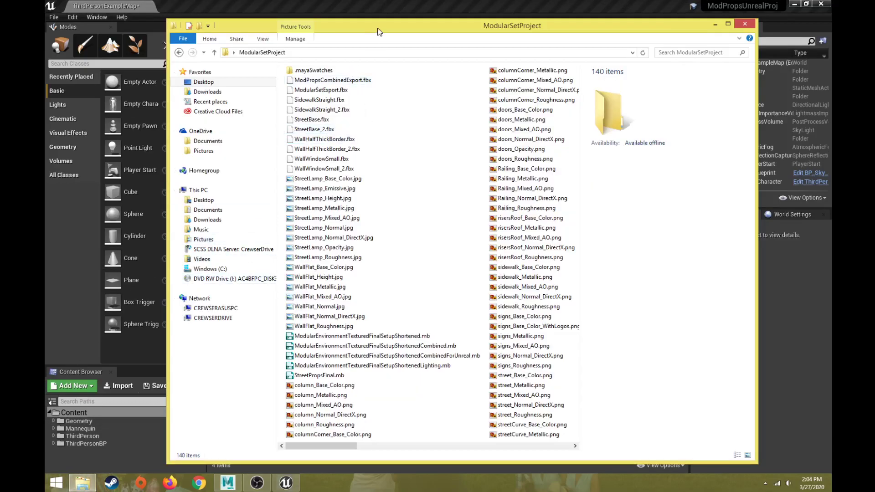
pyautogui.moveTo(378, 31); pyautogui.dragTo(381, 29)
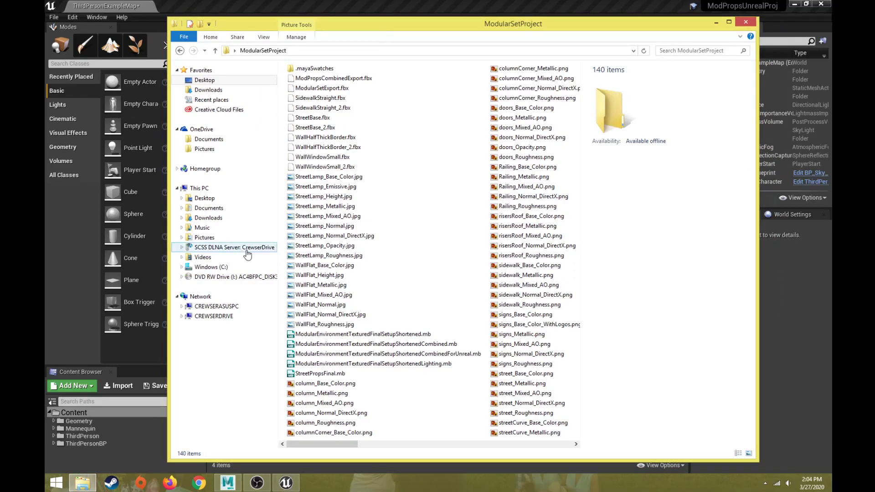
pyautogui.click(338, 79)
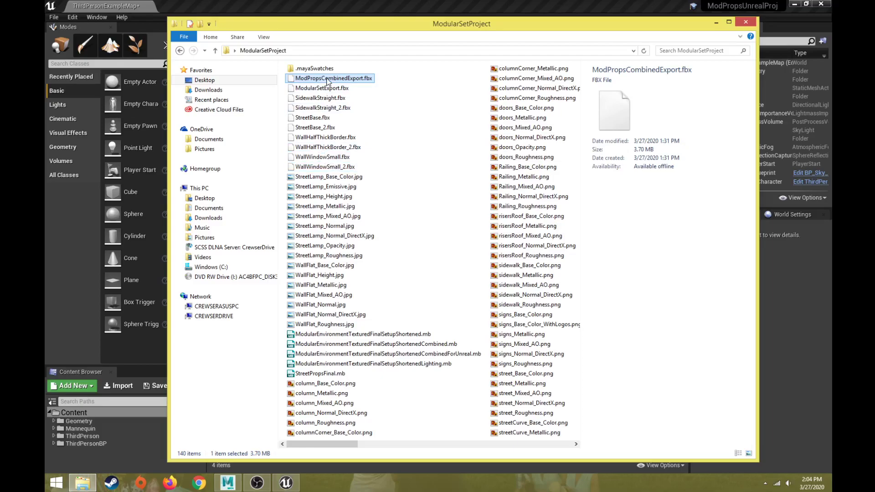
pyautogui.moveTo(356, 18); pyautogui.dragTo(712, 121)
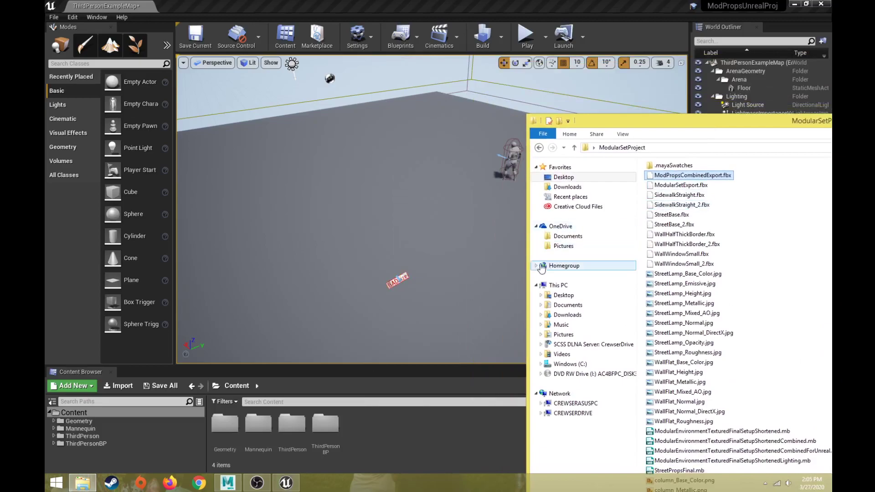
pyautogui.click(669, 174)
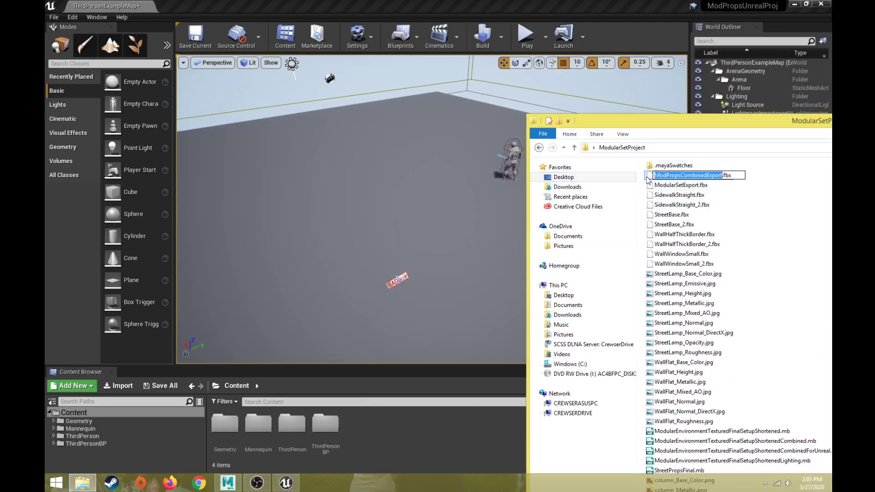
pyautogui.click(646, 177)
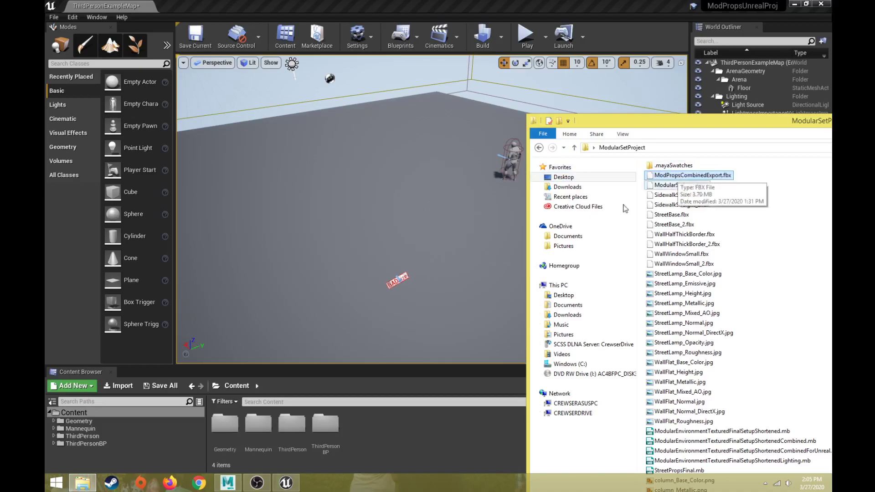
# Switch to Unreal Editor and toggle the Content Browser's folder tree off and back on.
pyautogui.click(81, 414)
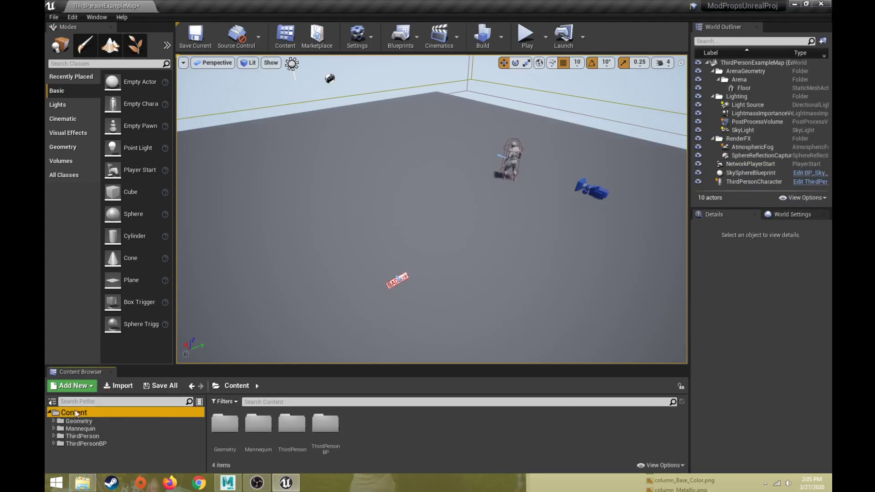
pyautogui.click(52, 401)
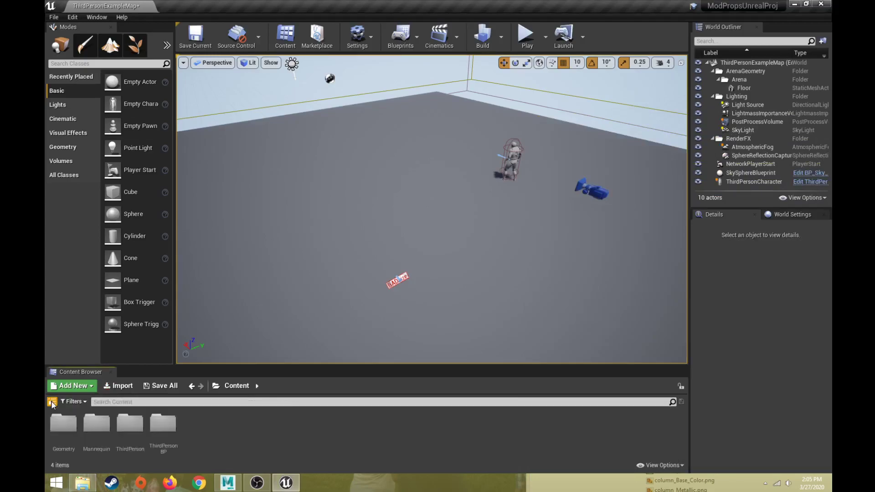
pyautogui.click(52, 402)
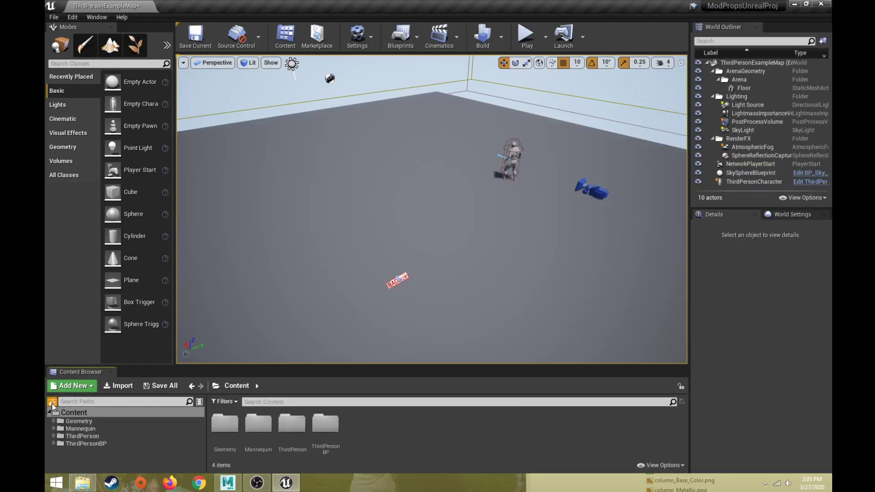
pyautogui.click(52, 403)
pyautogui.click(52, 403)
# Create a folder named ModProps inside the project's Content folder.
pyautogui.click(71, 413)
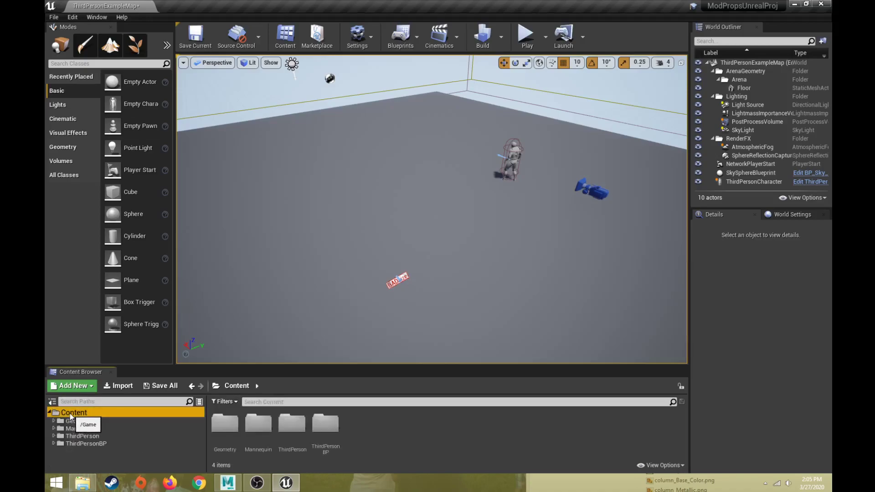
pyautogui.rightClick(71, 415)
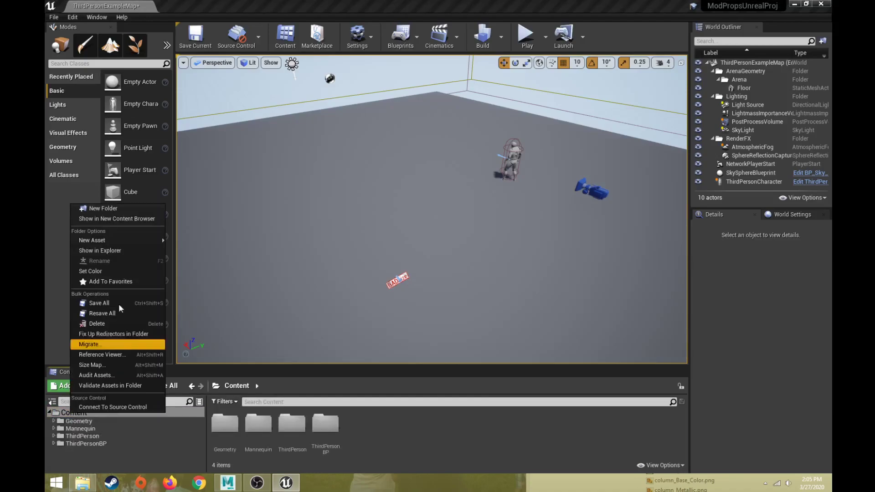
pyautogui.click(101, 209)
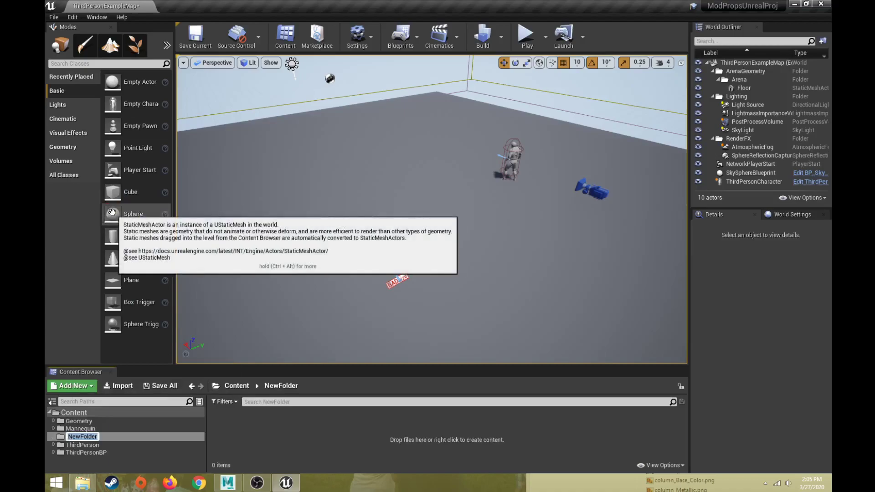
pyautogui.write('ModProps')
pyautogui.press('Return')
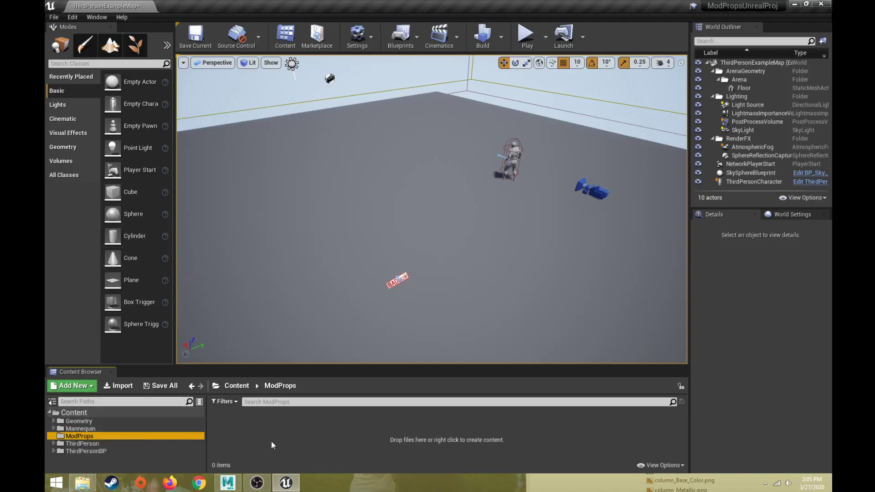
# Import all of ModPropsCombinedExport.fbx from File Explorer into the ModProps folder, using Create New Materials with textures, and close the message log.
pyautogui.hotkey('alt', 'Tab')
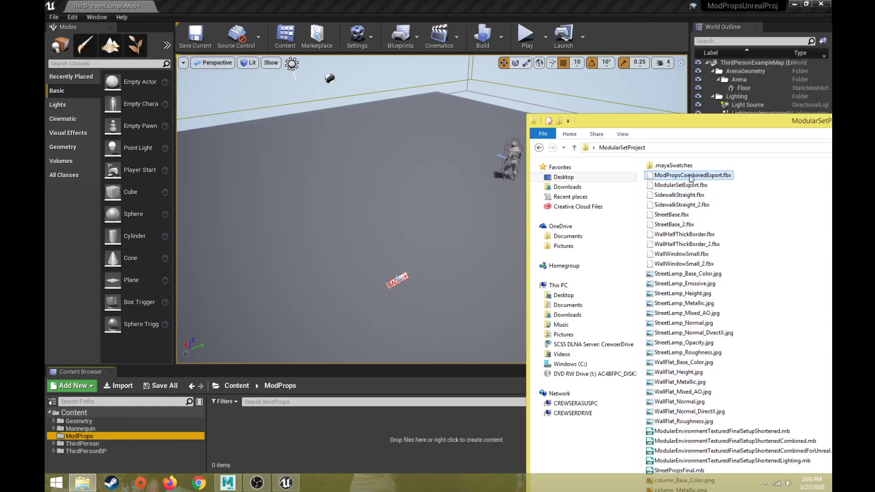
pyautogui.moveTo(691, 178); pyautogui.dragTo(270, 436)
pyautogui.moveTo(471, 445); pyautogui.dragTo(406, 446)
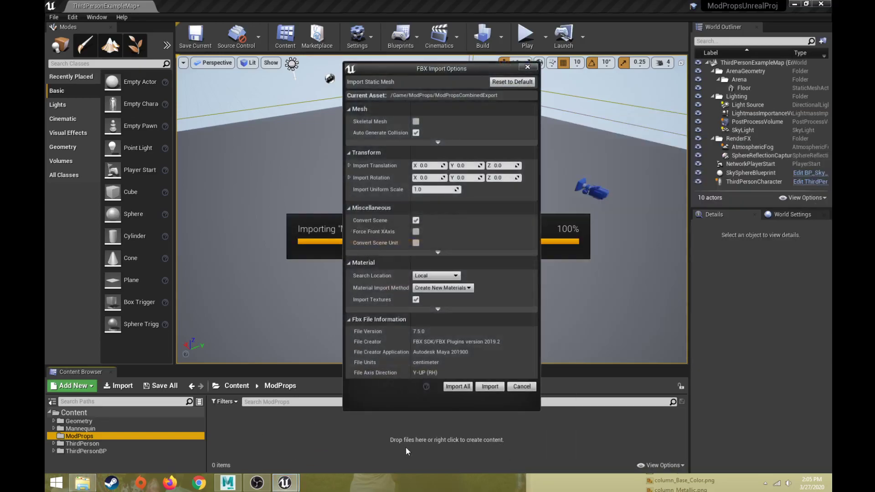
pyautogui.moveTo(437, 66); pyautogui.dragTo(461, 65)
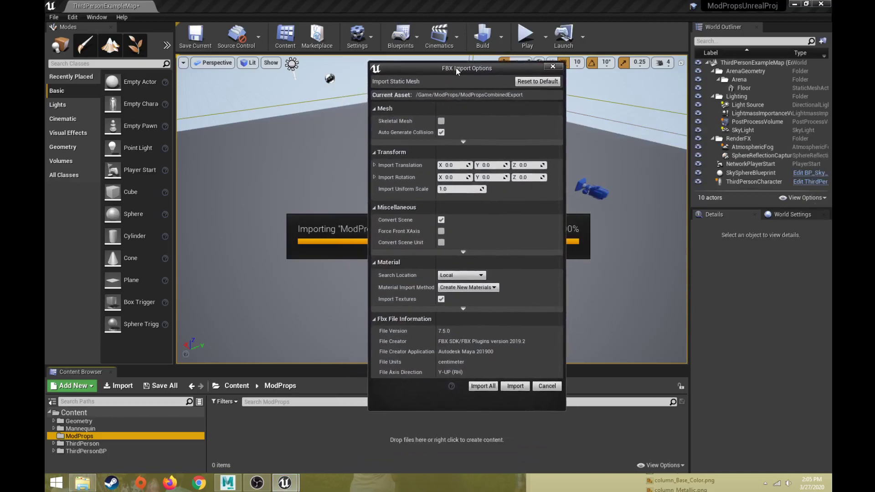
pyautogui.click(471, 288)
pyautogui.click(471, 293)
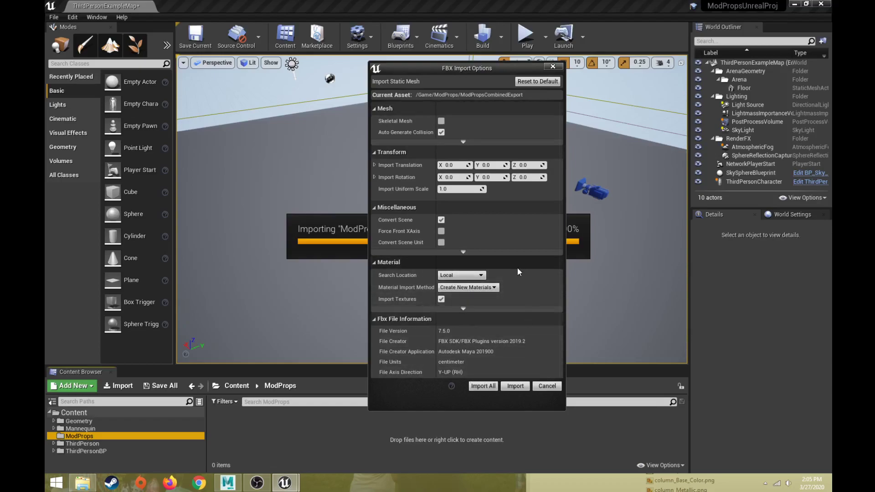
pyautogui.click(484, 386)
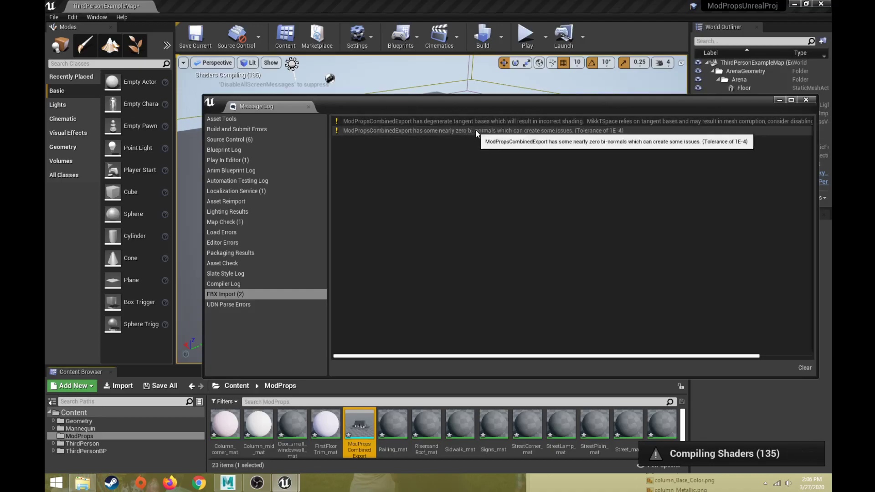
pyautogui.moveTo(754, 109); pyautogui.dragTo(752, 111)
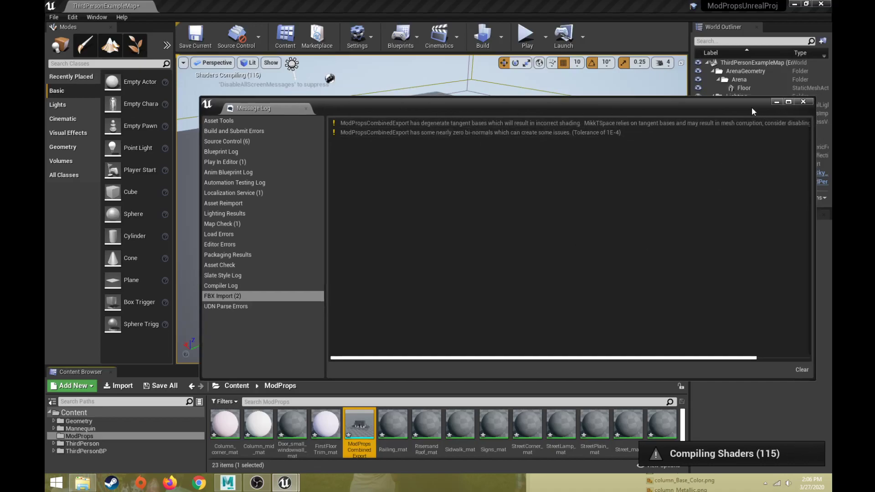
pyautogui.click(801, 102)
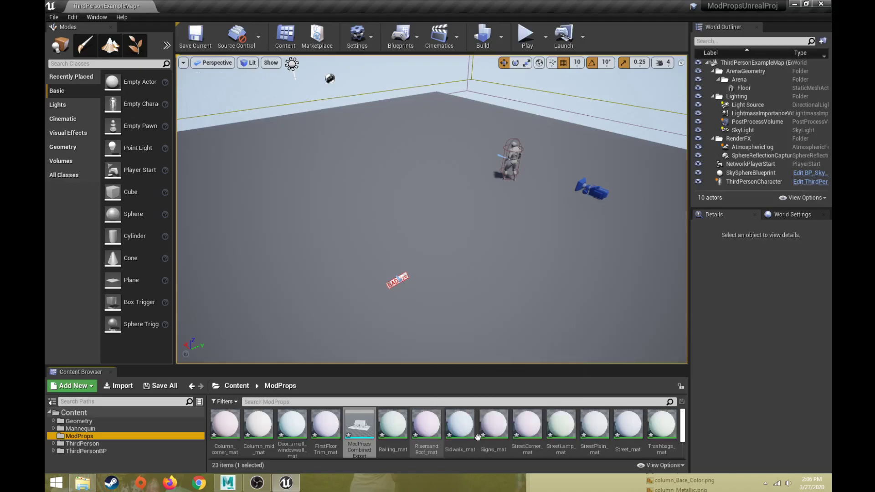
# Enlarge the Content Browser and create a folder named Meshes inside the ModProps folder.
pyautogui.moveTo(471, 366); pyautogui.dragTo(470, 308)
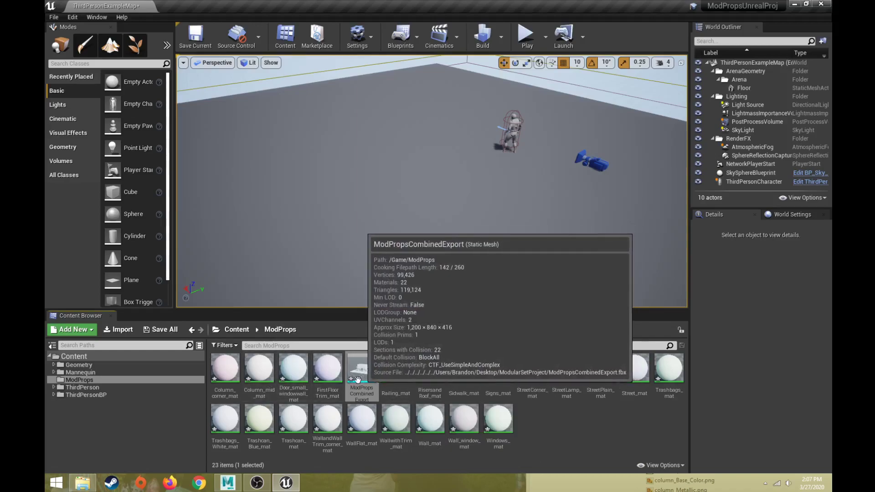
pyautogui.click(562, 420)
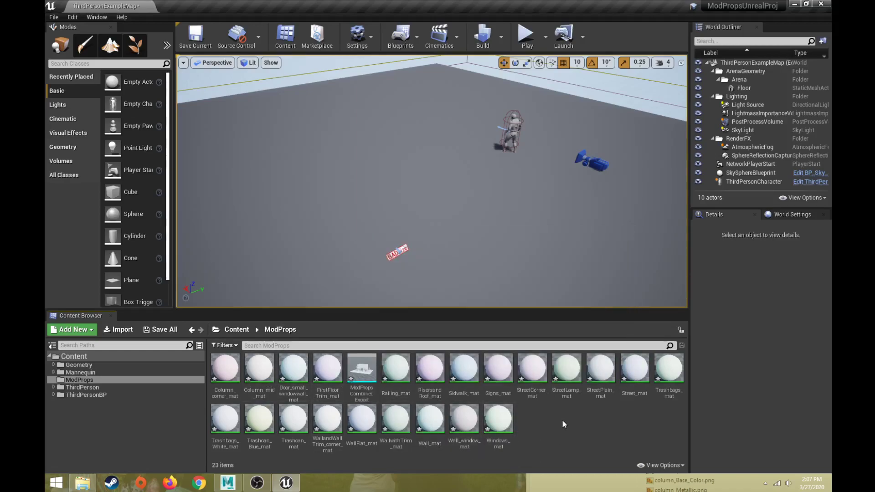
pyautogui.click(91, 380)
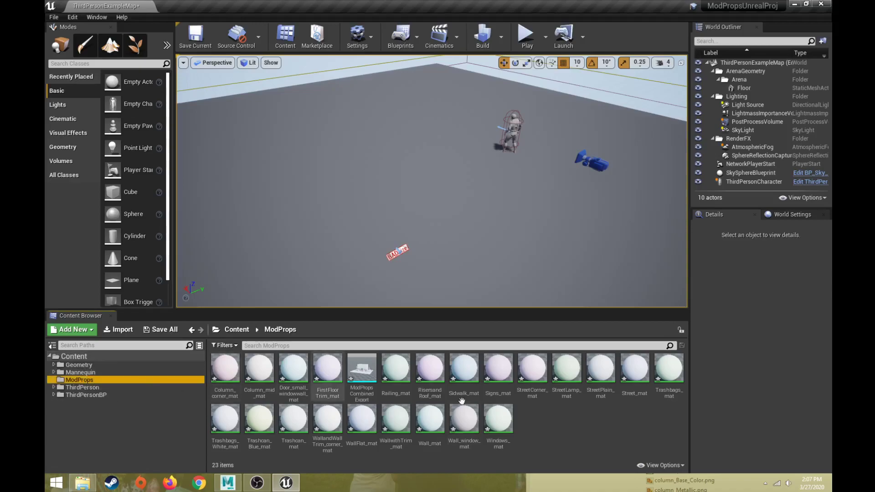
pyautogui.rightClick(533, 426)
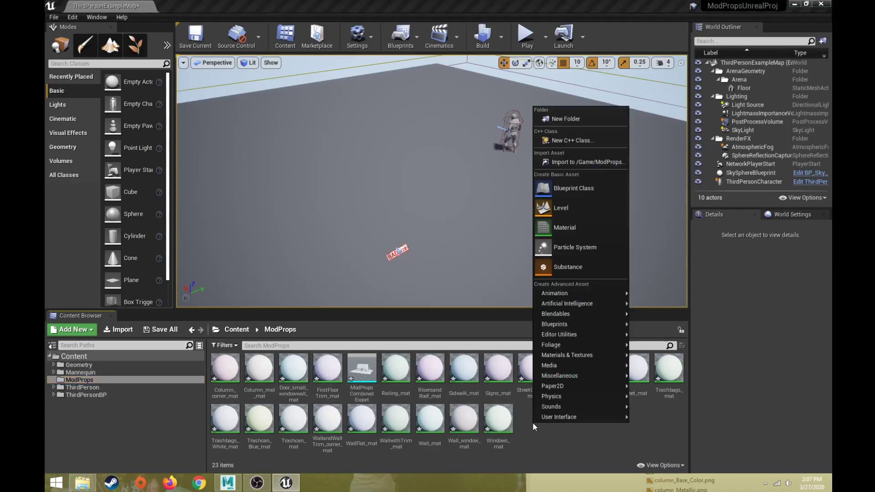
pyautogui.click(584, 119)
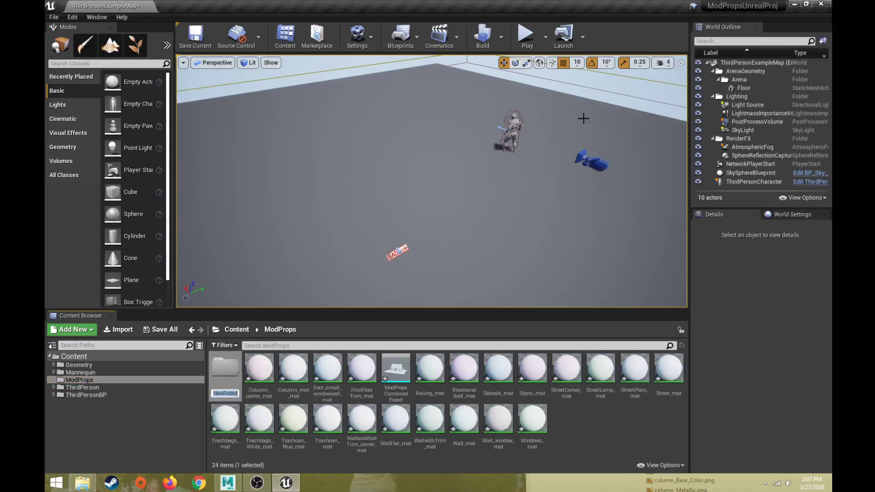
pyautogui.write('Meshes')
pyautogui.press('Return')
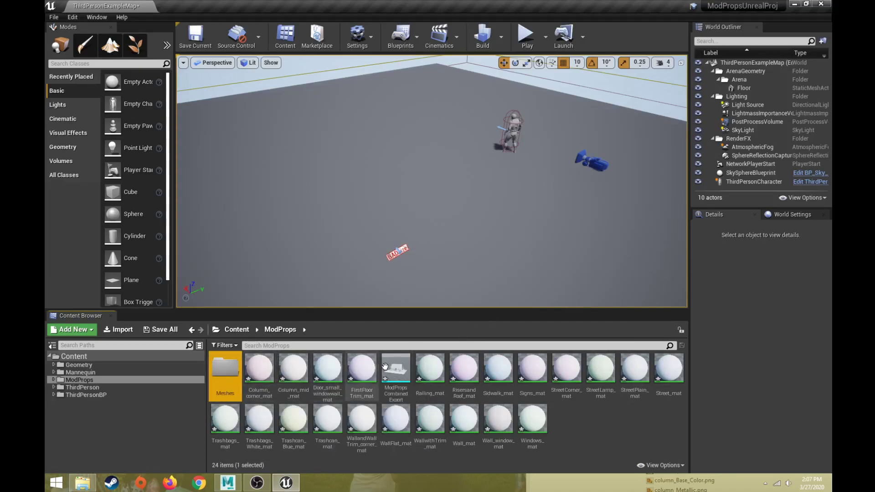
# Move the ModPropsCombinedExport static mesh into the Meshes folder and open that folder.
pyautogui.click(400, 373)
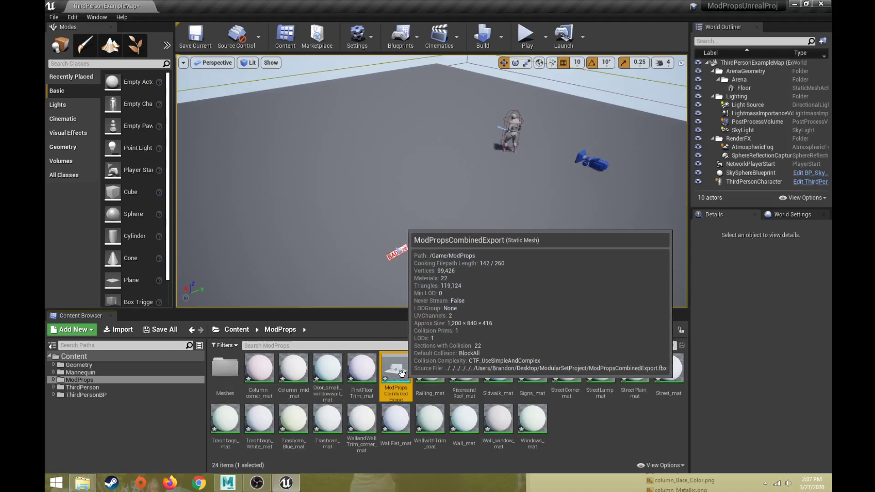
pyautogui.moveTo(402, 373); pyautogui.dragTo(220, 368)
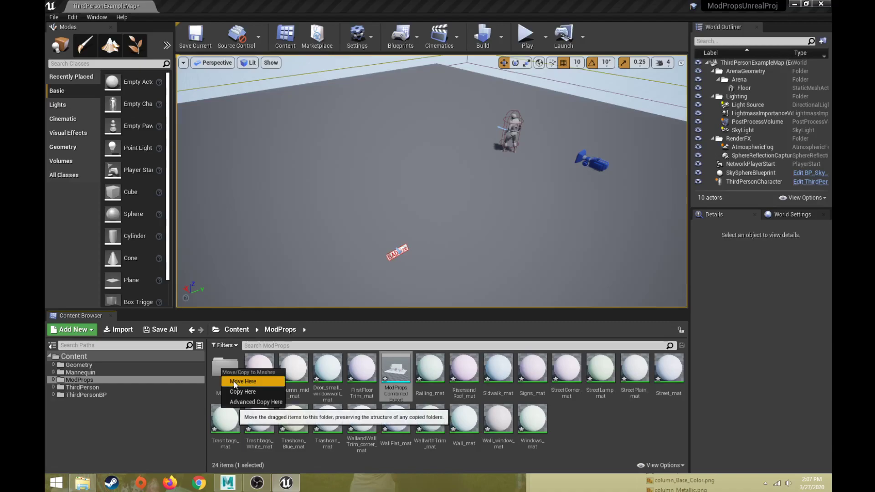
pyautogui.click(234, 384)
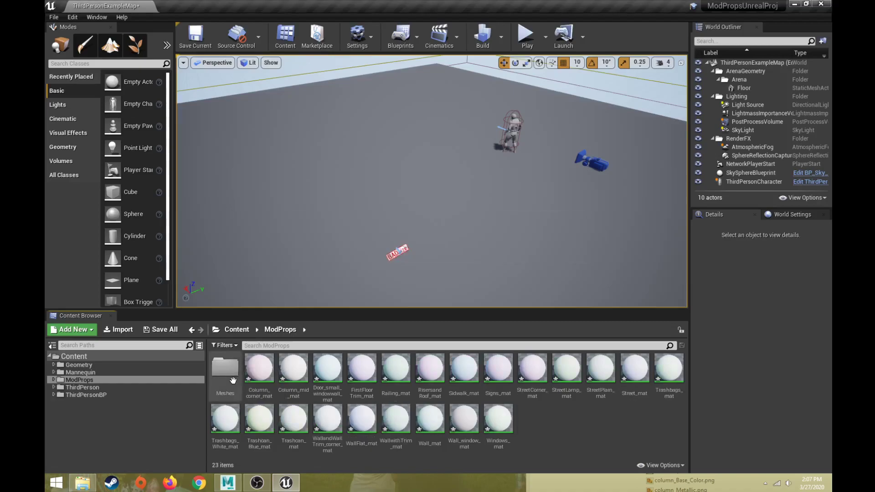
pyautogui.doubleClick(231, 377)
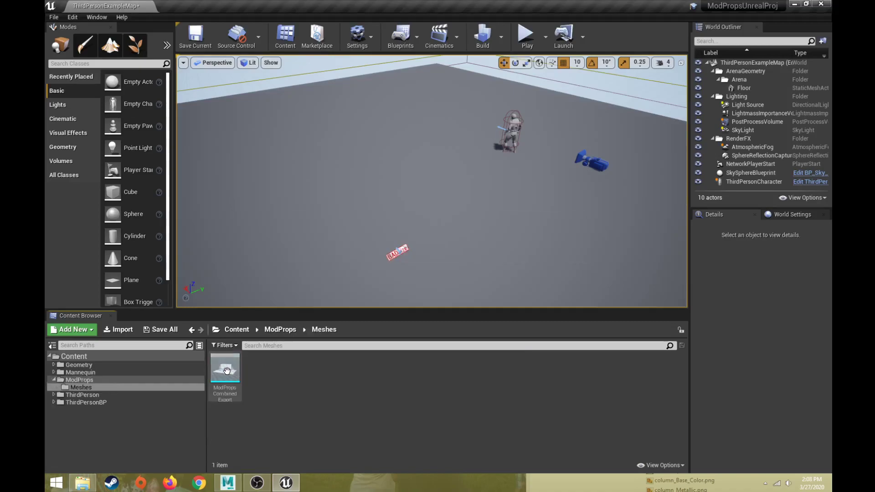
# Return to the ModProps folder and create a subfolder named Materials.
pyautogui.click(111, 379)
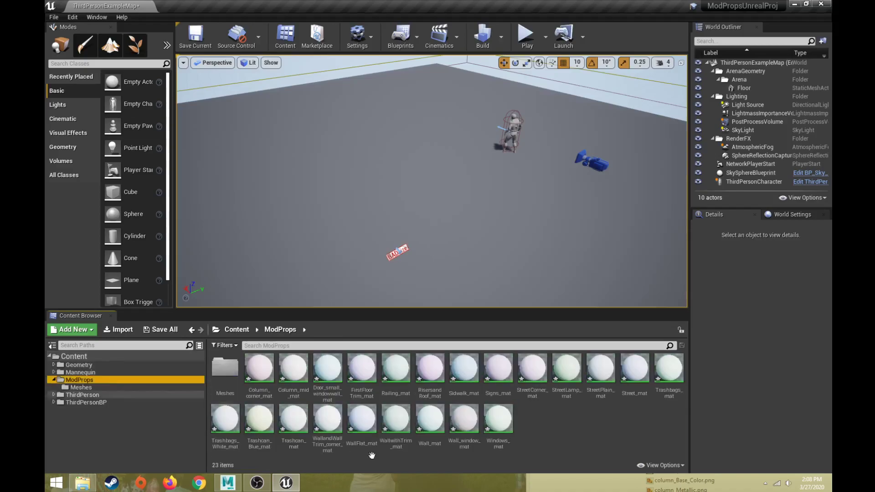
pyautogui.rightClick(579, 425)
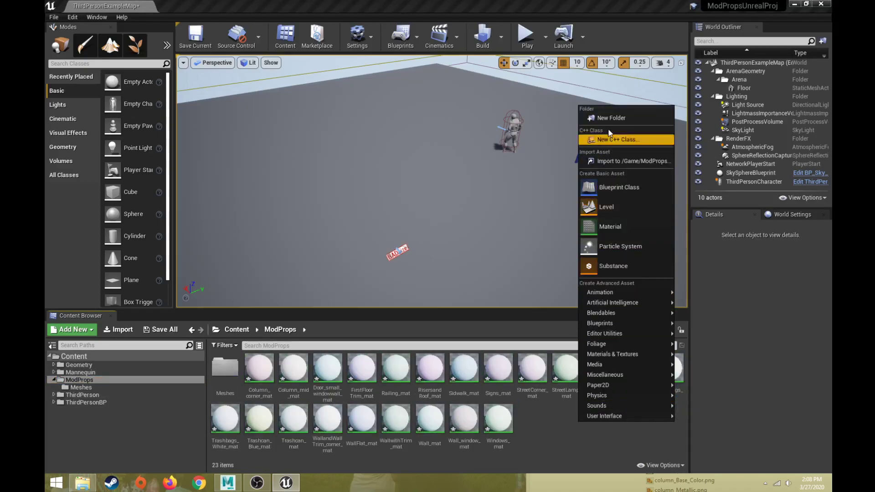
pyautogui.click(617, 117)
pyautogui.write('Materials')
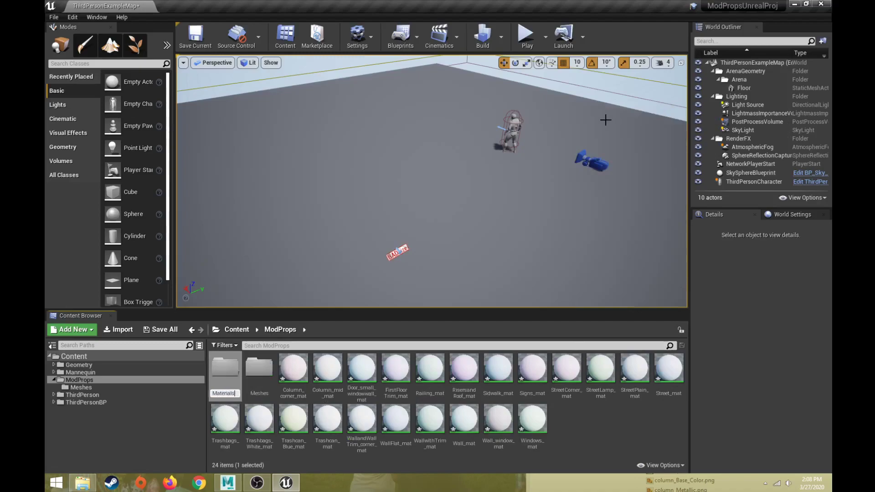
pyautogui.press('Return')
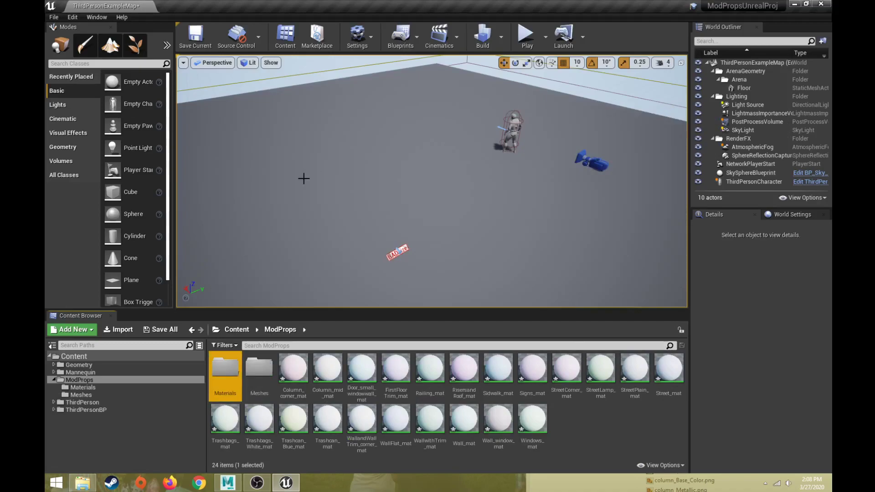
# Move all the imported materials, from Column_corner_mat through Windows_mat, into the Materials folder.
pyautogui.click(293, 367)
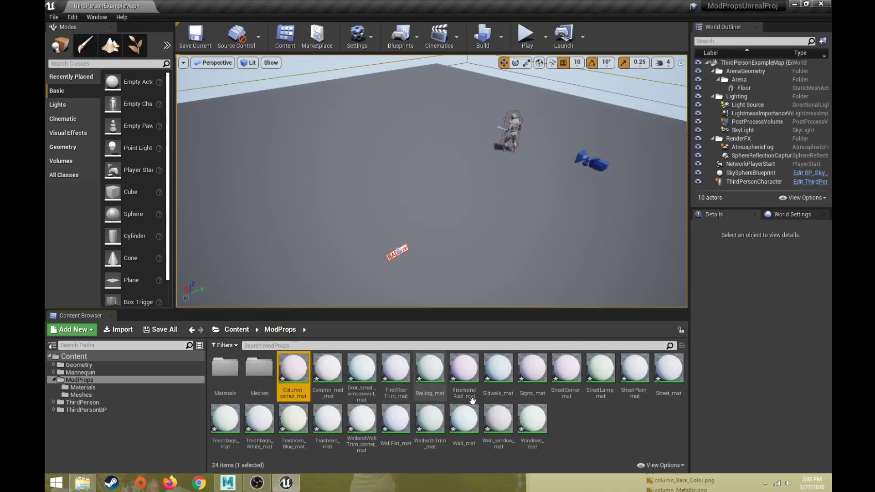
pyautogui.keyDown('shift'); pyautogui.click(531, 418); pyautogui.keyUp('shift')
pyautogui.moveTo(287, 368); pyautogui.dragTo(231, 375)
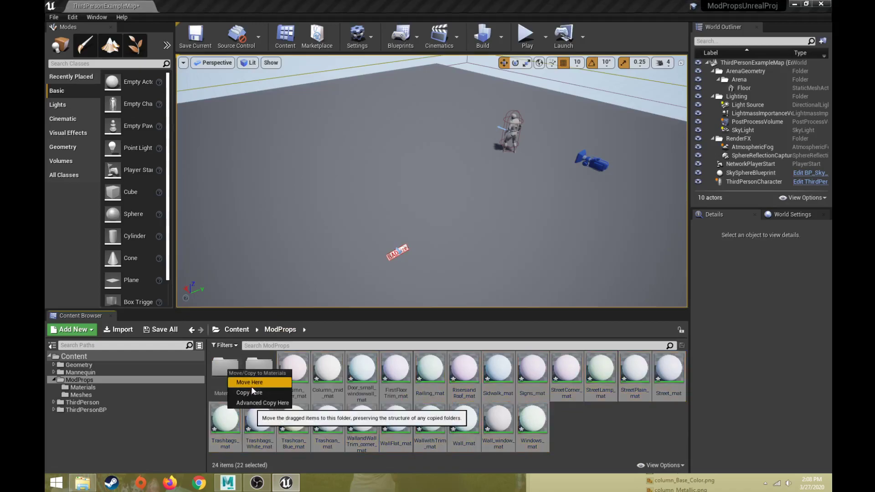
pyautogui.click(252, 386)
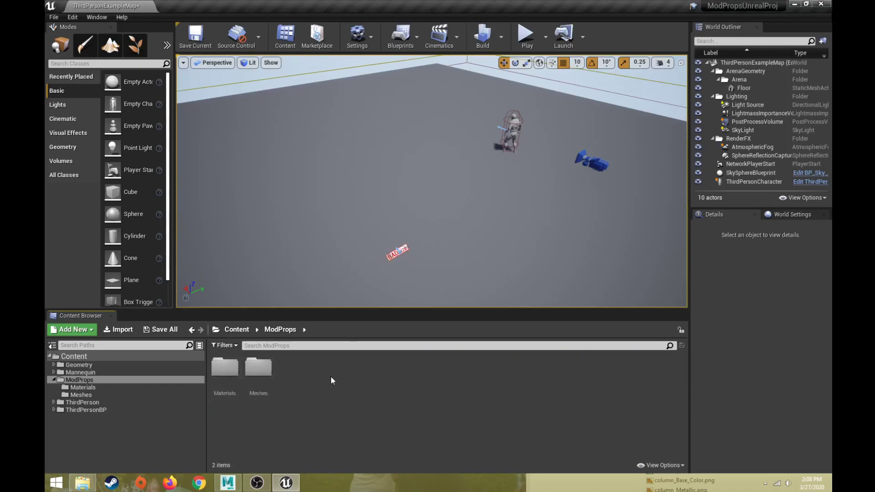
# Create a folder named Textures inside the ModProps folder.
pyautogui.rightClick(331, 380)
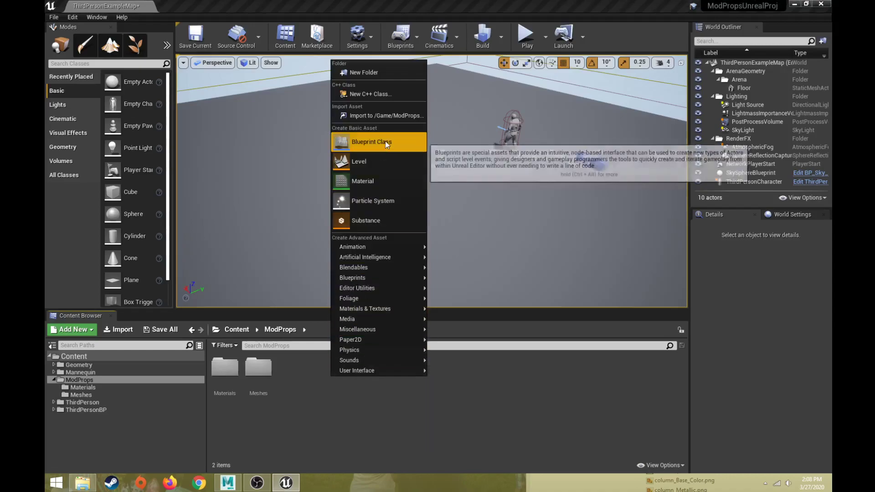
pyautogui.click(374, 73)
pyautogui.write('Textures')
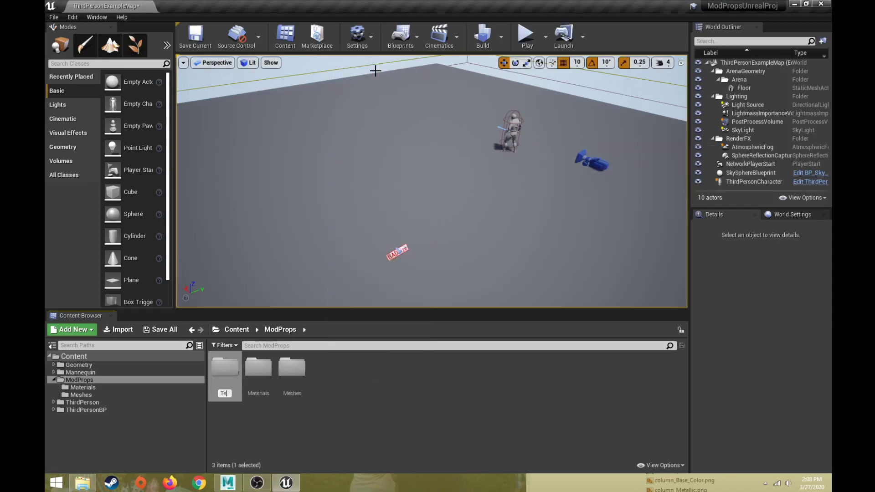
pyautogui.press('Return')
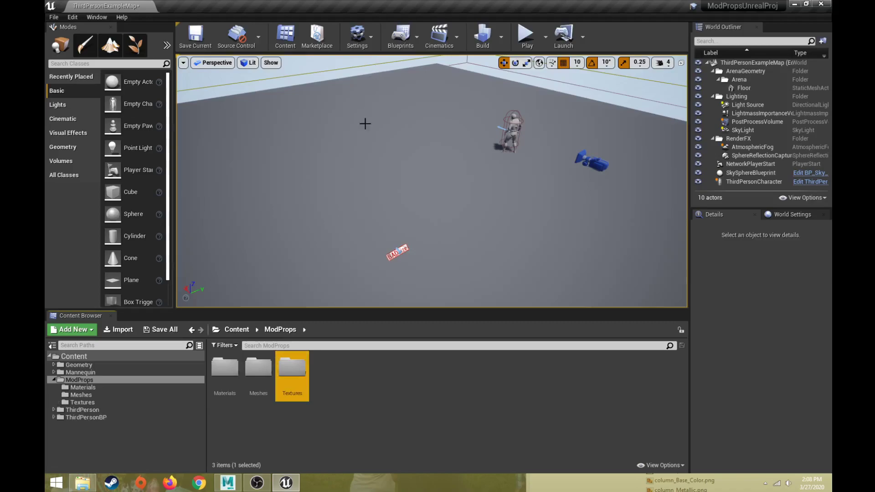
# Open the Meshes folder, then in File Explorer select SidewalkStraight_2, StreetBase_2, WallHalfThickBorder_2 and WallWindowSmall_2.fbx and move the window off the asset area.
pyautogui.doubleClick(260, 368)
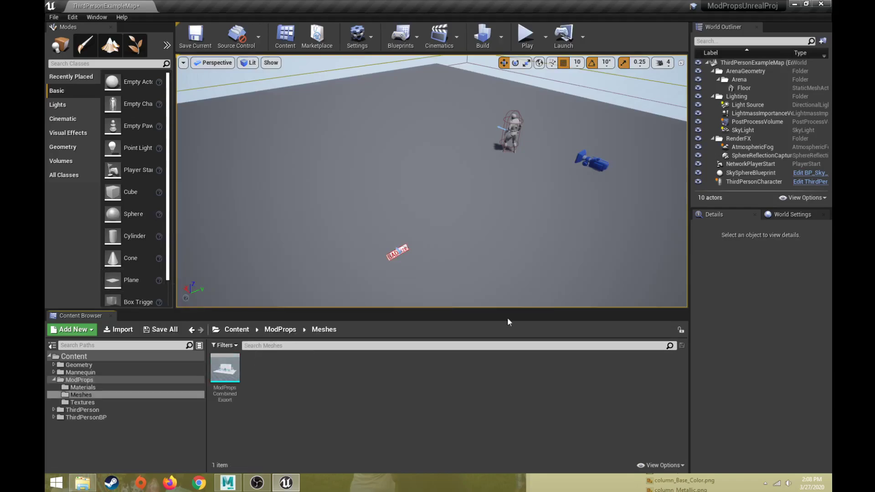
pyautogui.moveTo(832, 122); pyautogui.dragTo(658, 25)
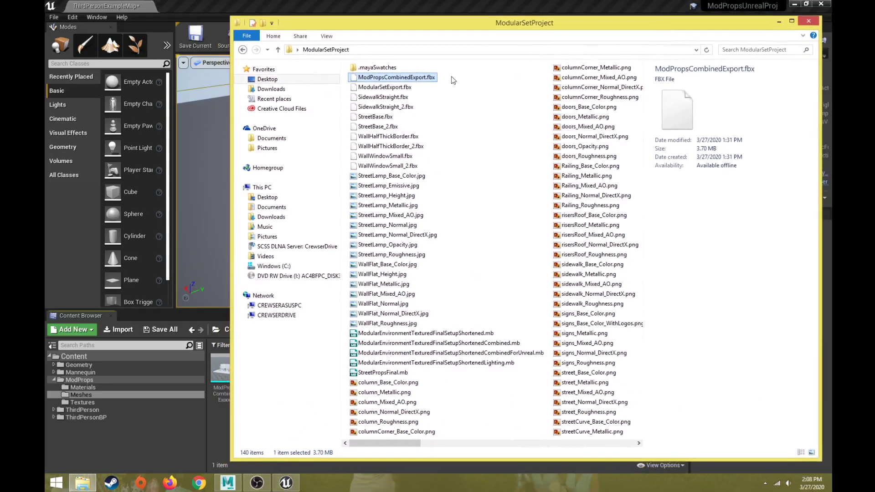
pyautogui.click(397, 87)
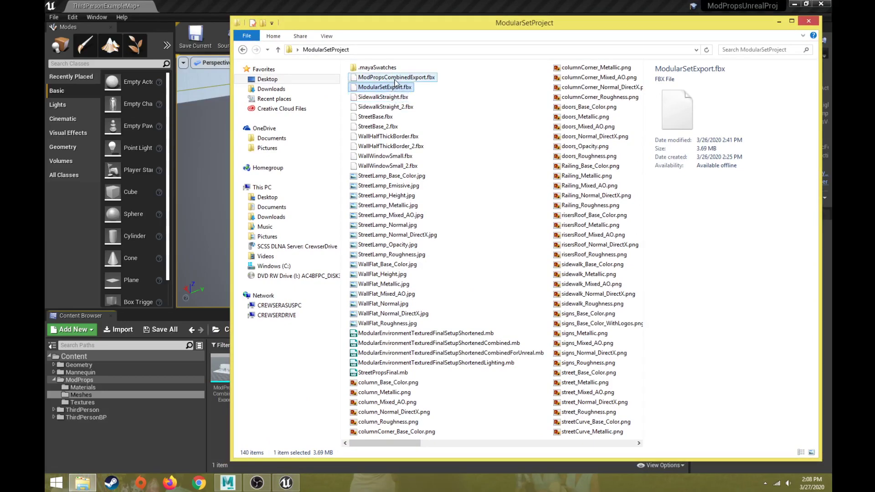
pyautogui.click(395, 80)
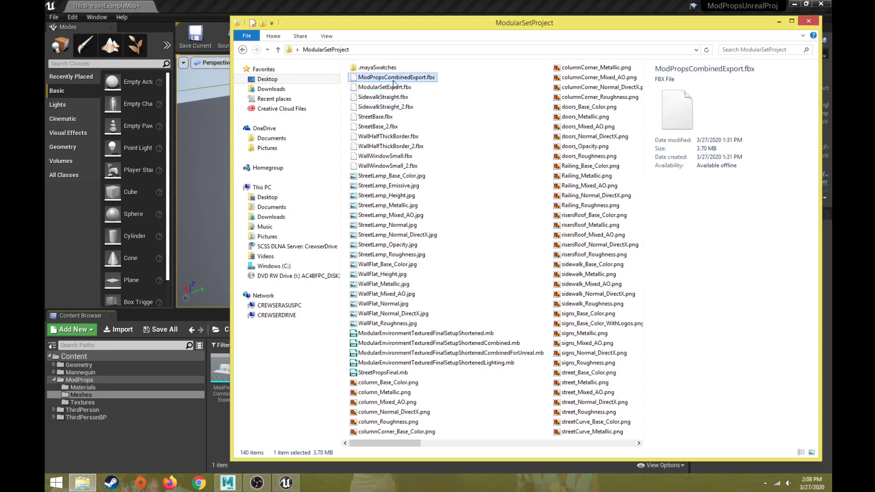
pyautogui.click(397, 107)
pyautogui.keyDown('ctrl'); pyautogui.click(397, 126); pyautogui.keyUp('ctrl')
pyautogui.keyDown('ctrl'); pyautogui.click(407, 146); pyautogui.keyUp('ctrl')
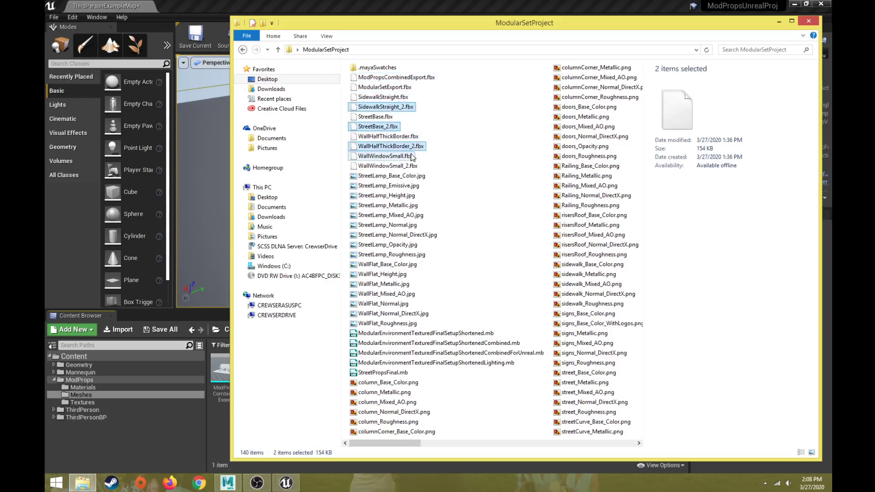
pyautogui.keyDown('ctrl'); pyautogui.click(407, 167); pyautogui.keyUp('ctrl')
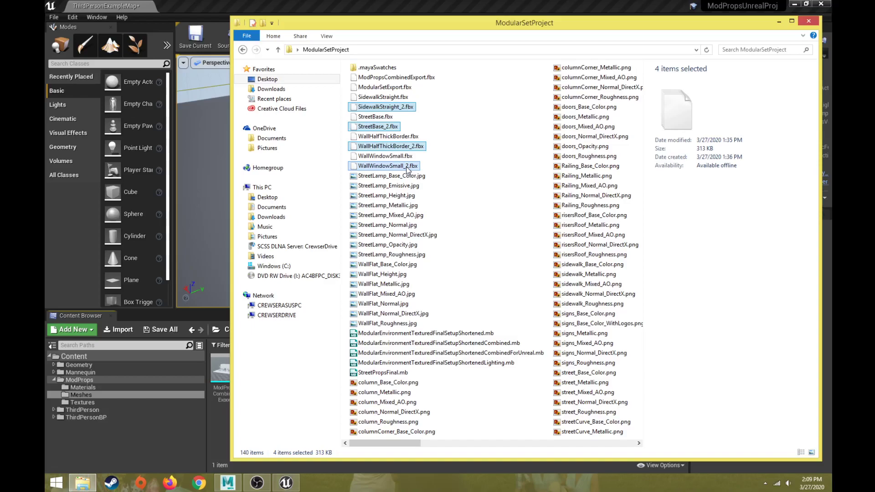
pyautogui.moveTo(427, 23); pyautogui.dragTo(754, 132)
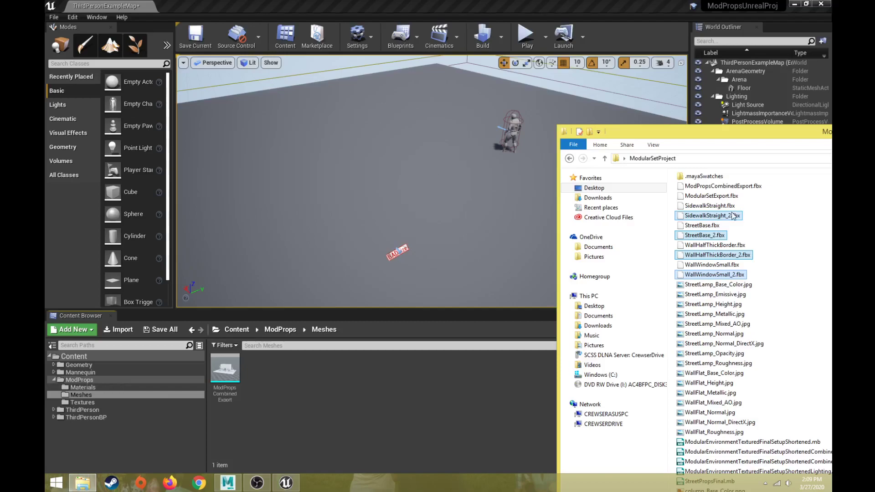
# Import all four selected FBX files into the Meshes folder with Do Not Create Material, and close the message log.
pyautogui.moveTo(729, 218); pyautogui.dragTo(354, 381)
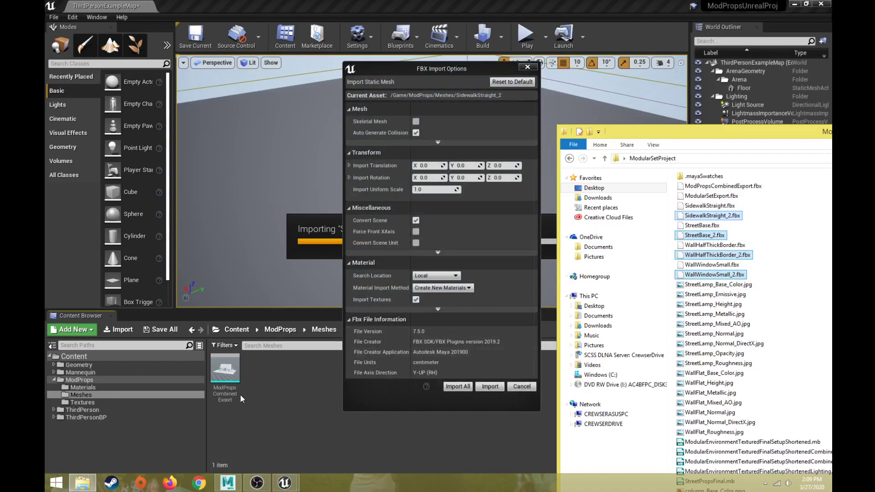
pyautogui.click(455, 288)
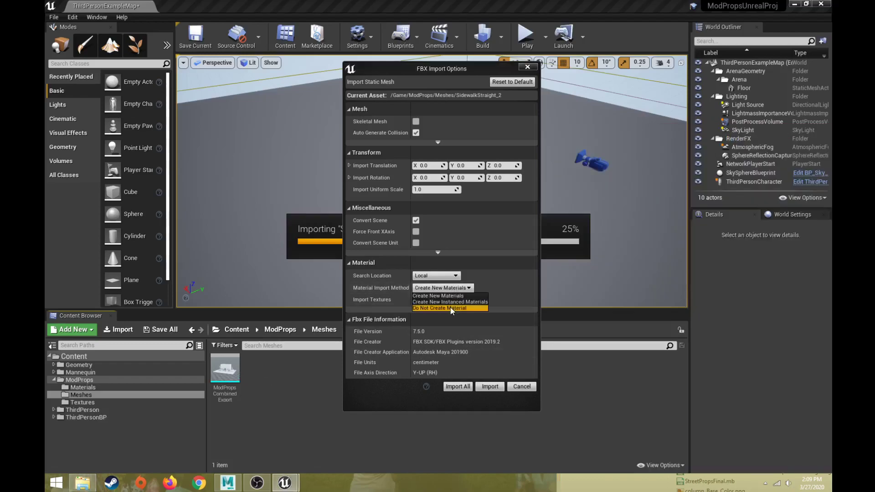
pyautogui.click(450, 307)
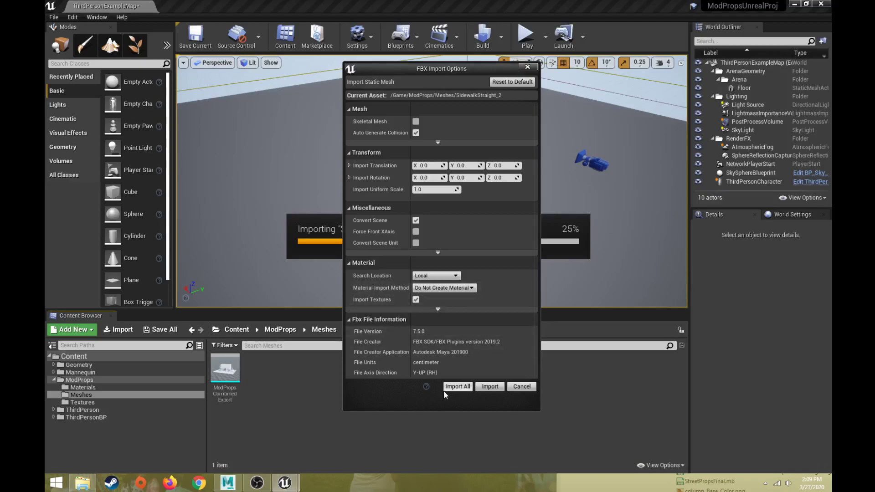
pyautogui.click(457, 386)
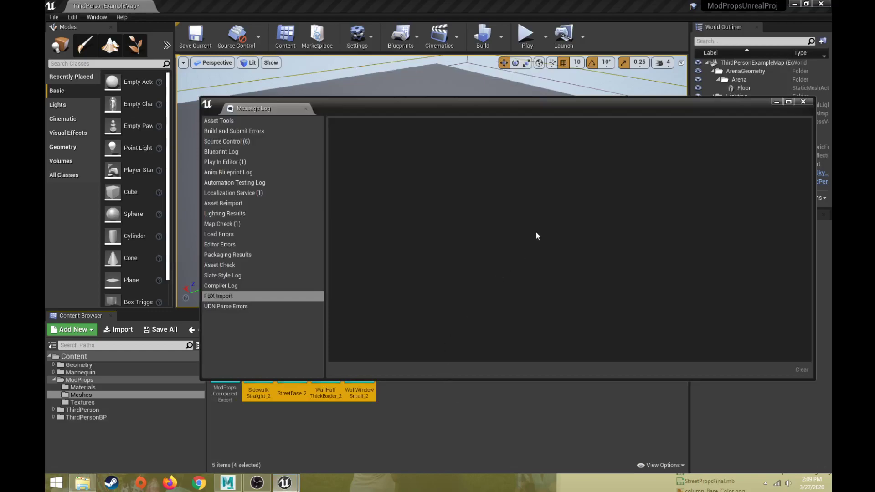
pyautogui.click(803, 101)
pyautogui.click(438, 399)
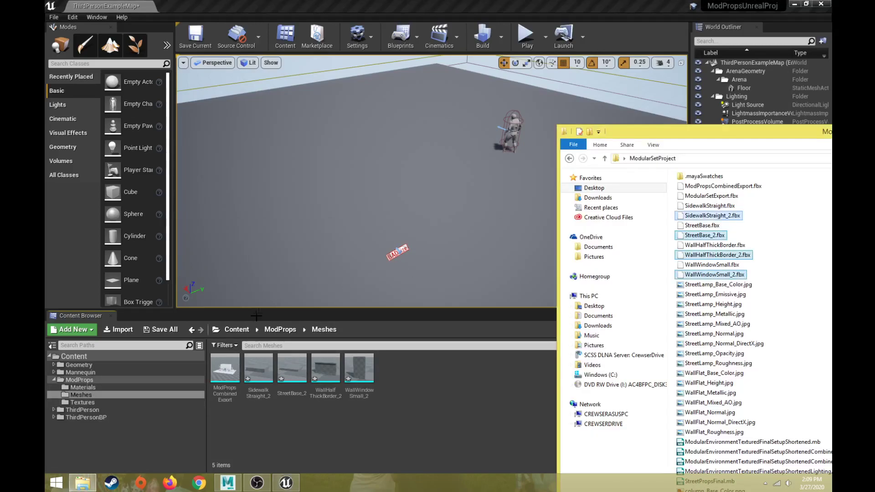
# Open the Textures folder and import the JPG textures from StreetLamp_Base_Color.jpg through WallFlat_Roughness.jpg from the ModularSetProject folder in File Explorer.
pyautogui.click(94, 402)
pyautogui.click(94, 402)
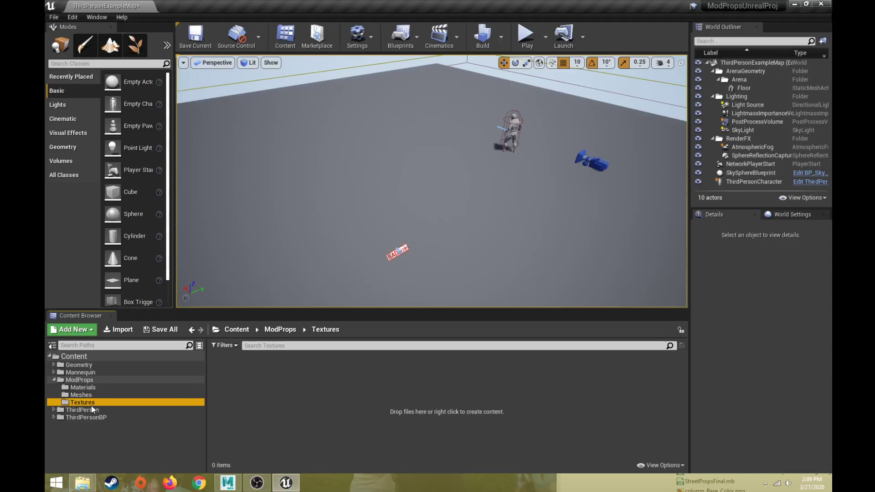
pyautogui.hotkey('alt', 'Tab')
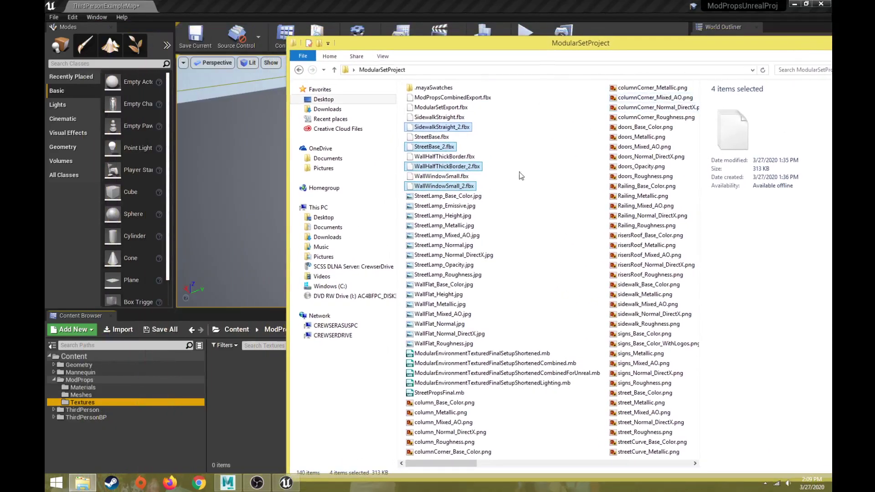
pyautogui.click(477, 197)
pyautogui.keyDown('shift'); pyautogui.click(451, 345); pyautogui.keyUp('shift')
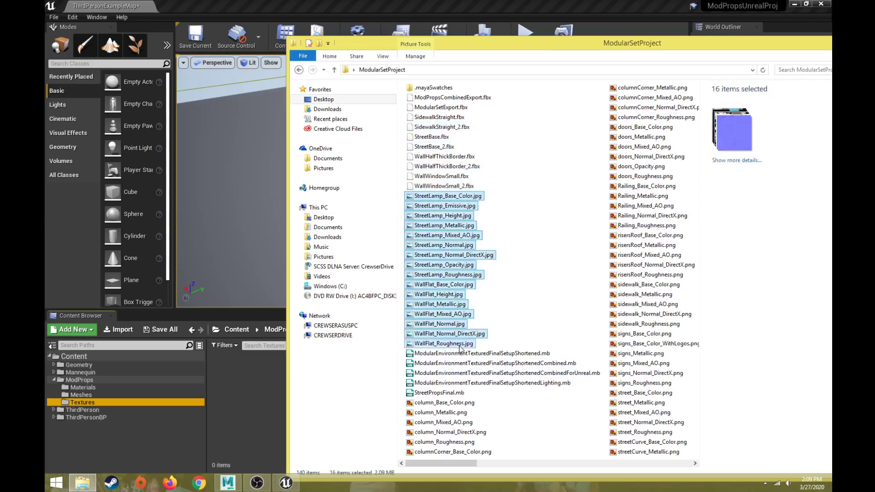
pyautogui.moveTo(444, 248); pyautogui.dragTo(268, 400)
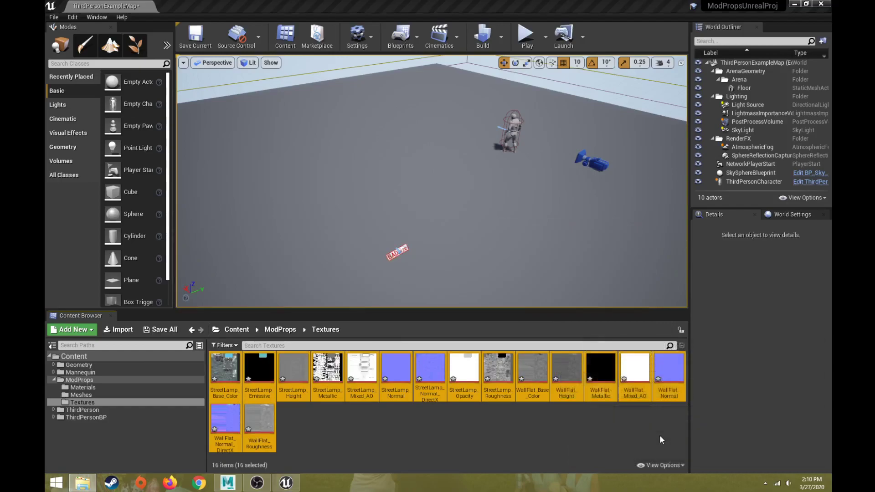
pyautogui.moveTo(399, 370)
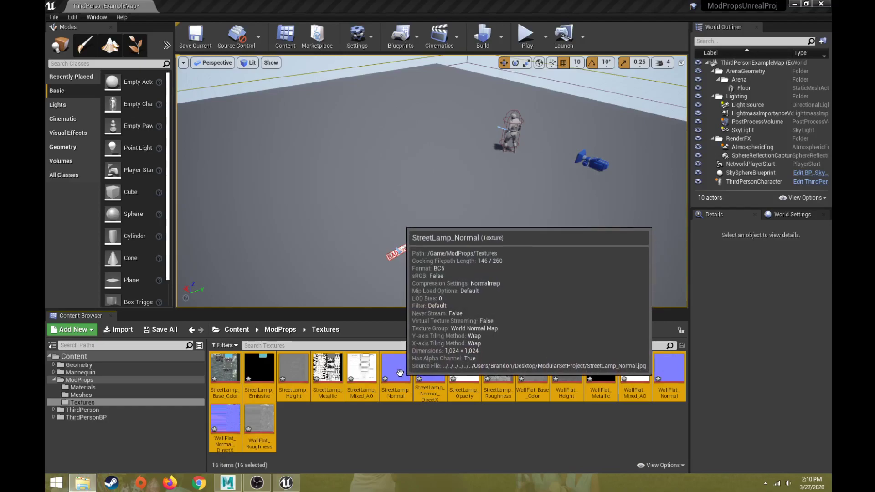
pyautogui.click(306, 435)
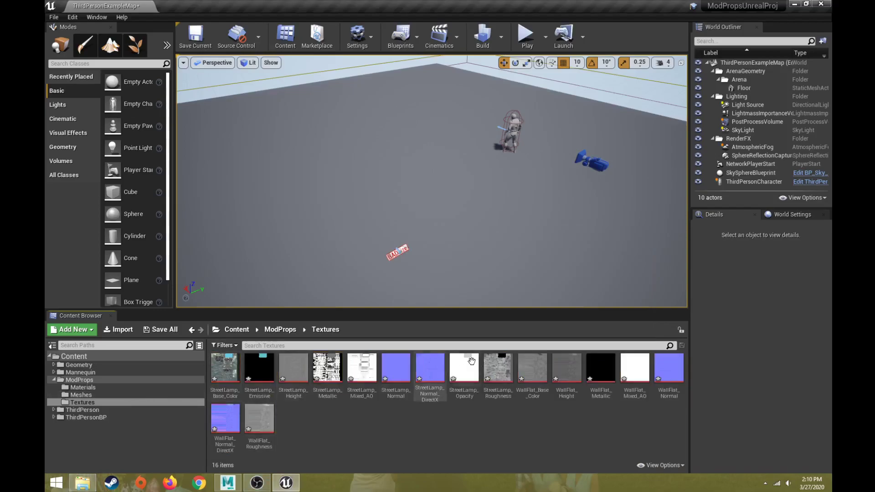
# Select all PNG textures from column_Base_Color.png through windows_Roughness.png in File Explorer and import them into the Textures folder.
pyautogui.moveTo(832, 78); pyautogui.dragTo(460, 33)
pyautogui.click(360, 392)
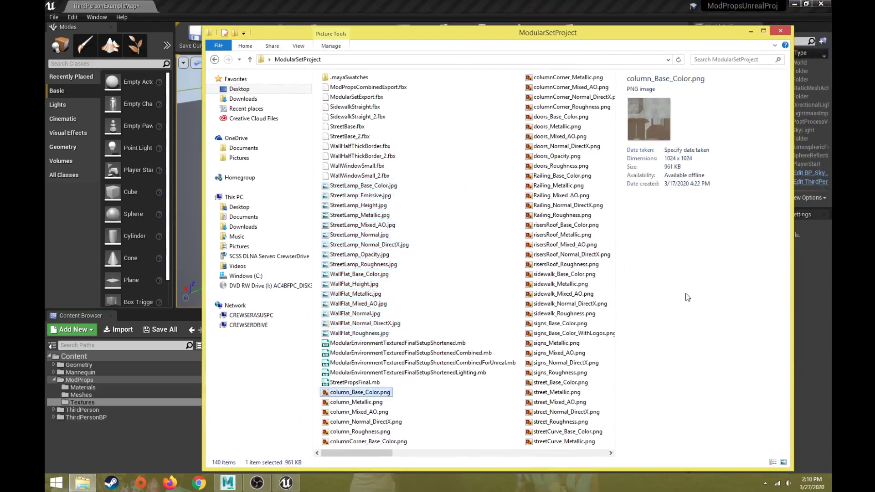
pyautogui.scroll(-5, 548, 317)
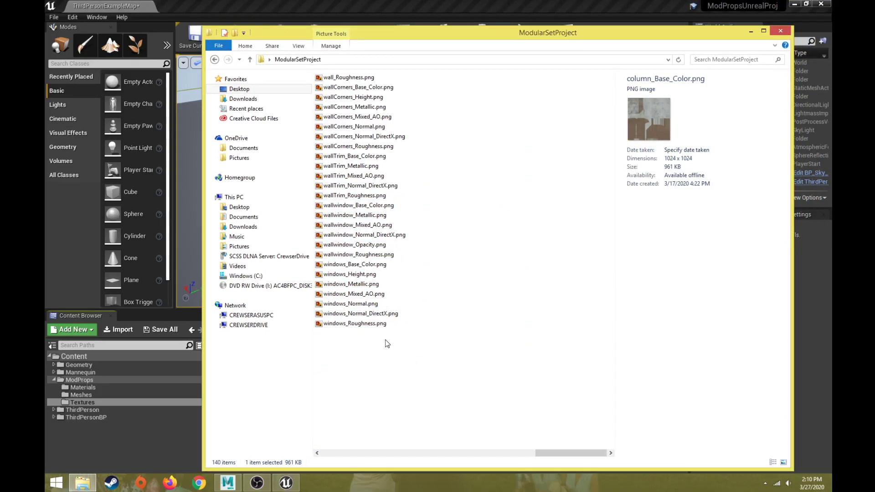
pyautogui.hotkey('shift', 'End')
pyautogui.moveTo(547, 444); pyautogui.dragTo(362, 434)
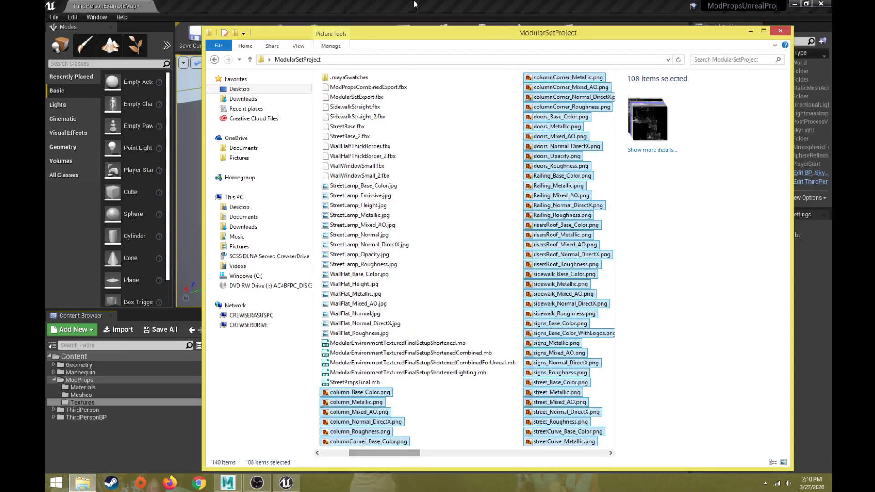
pyautogui.moveTo(410, 35); pyautogui.dragTo(587, 19)
pyautogui.moveTo(550, 374); pyautogui.dragTo(345, 414)
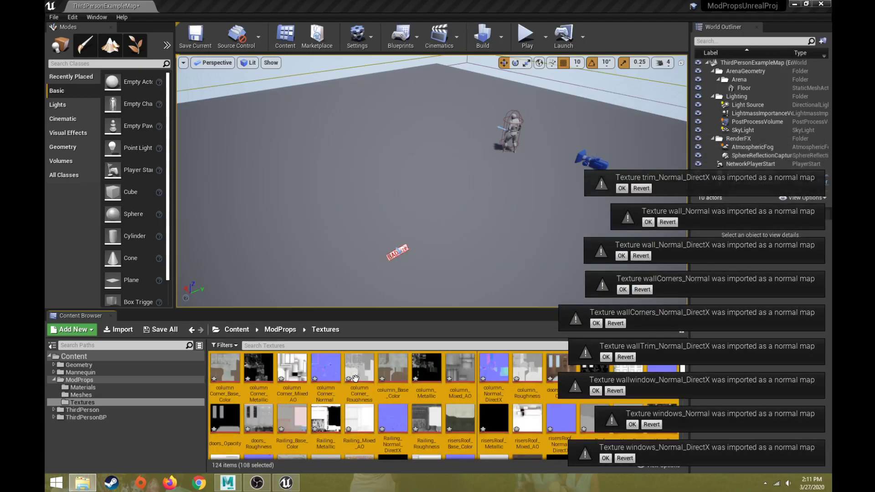
# Review the imported assets in the Textures, Meshes and Materials subfolders of ModProps.
pyautogui.click(84, 401)
pyautogui.scroll(-5, 383, 429)
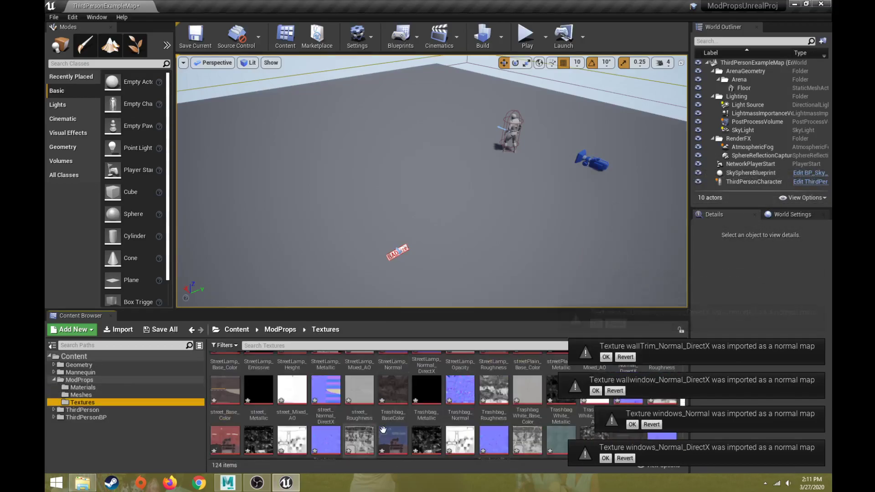
pyautogui.scroll(5, 383, 429)
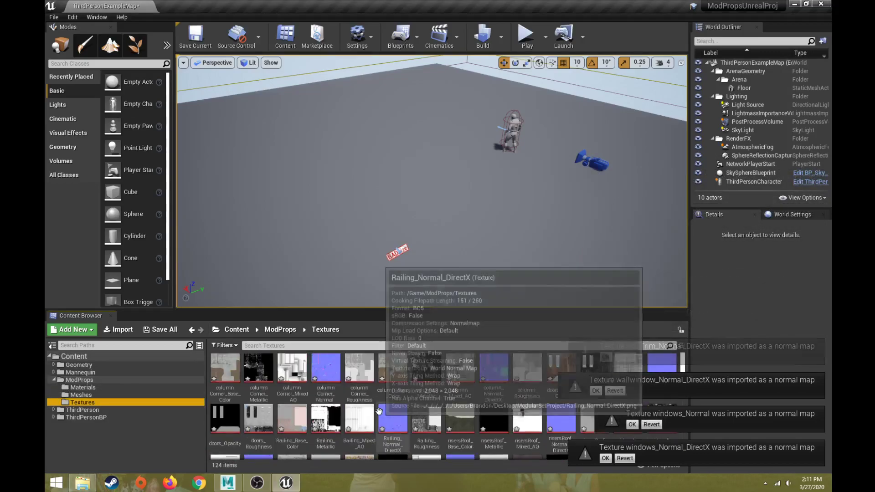
pyautogui.click(129, 379)
pyautogui.click(98, 393)
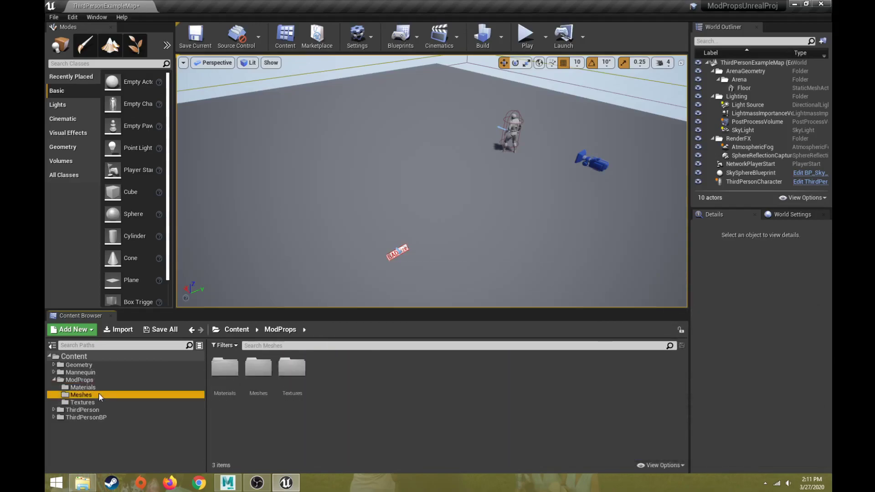
pyautogui.click(227, 369)
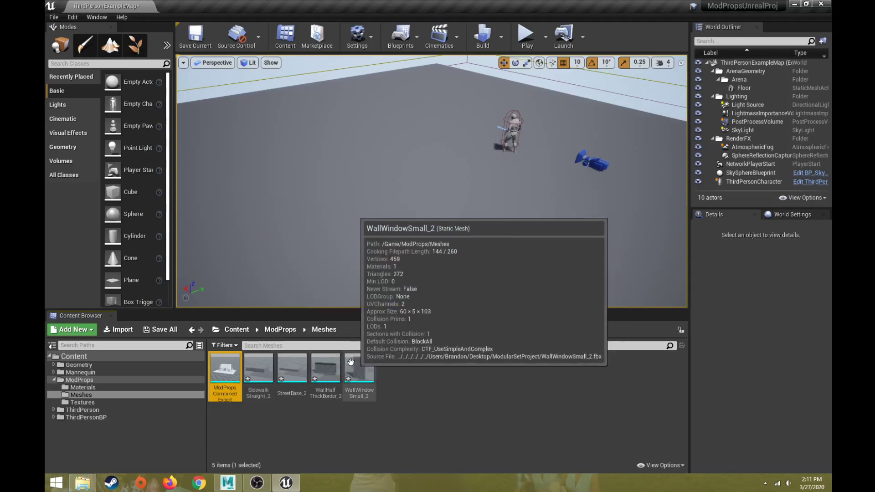
pyautogui.moveTo(350, 362); pyautogui.dragTo(397, 252)
pyautogui.click(93, 386)
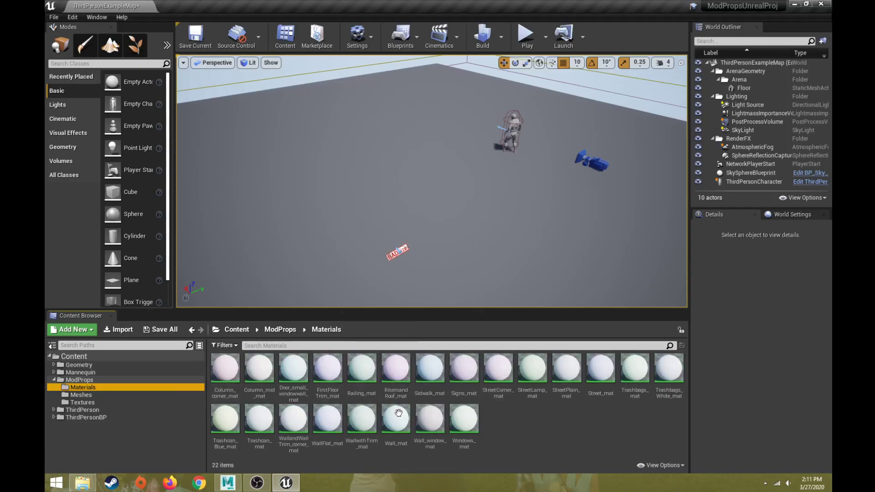
pyautogui.click(93, 402)
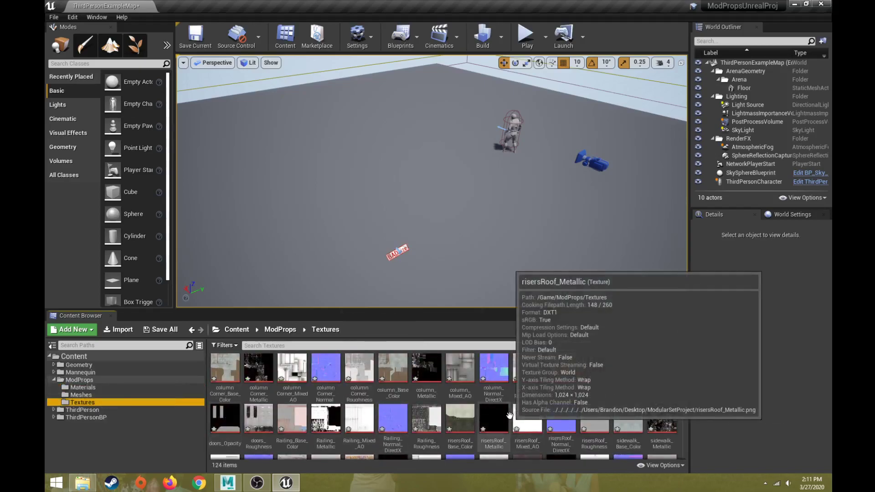
pyautogui.click(90, 394)
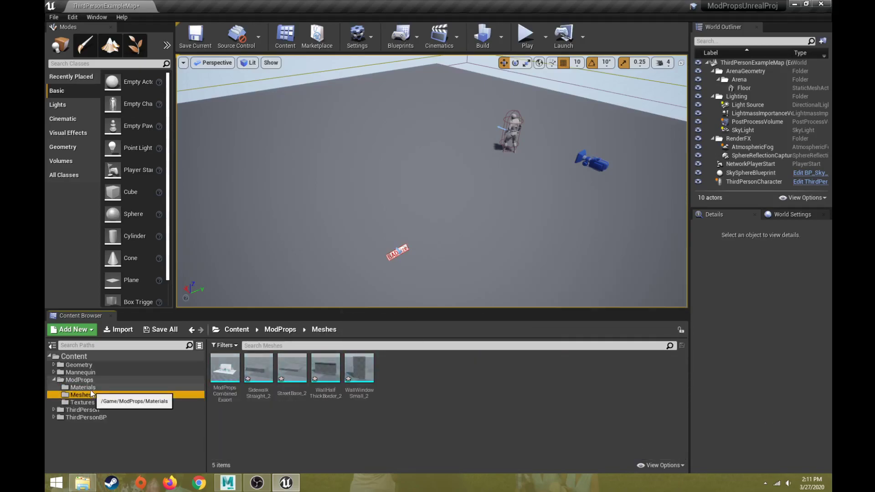